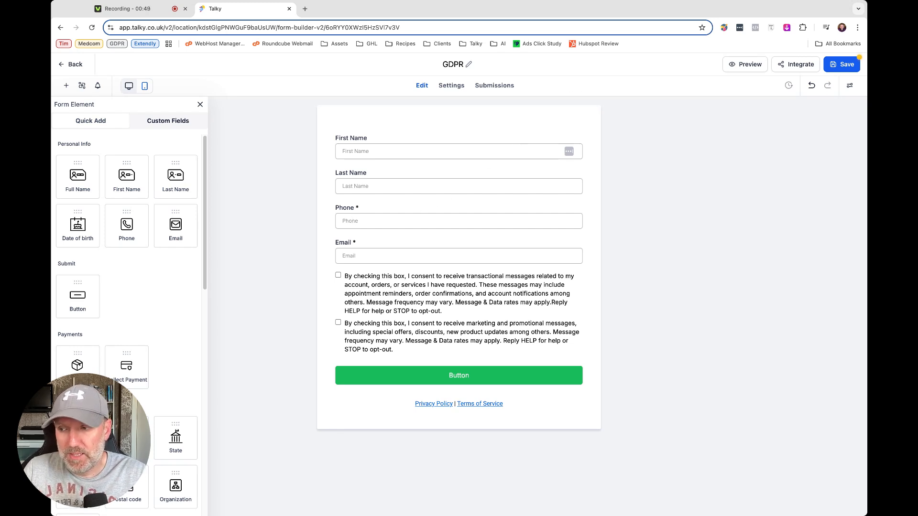
- Delete the Phone field from the GDPR form
{"action": "left_click", "coordinate": [348, 210]}
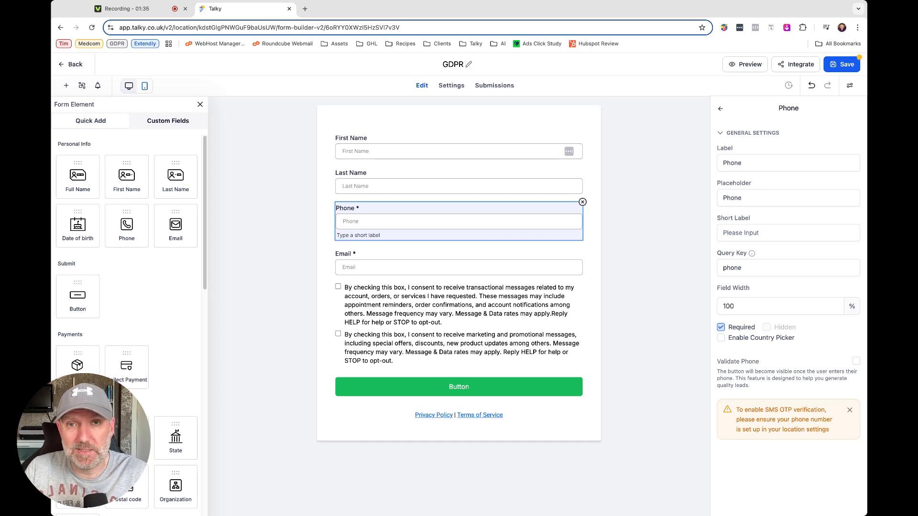
{"action": "left_click", "coordinate": [583, 202]}
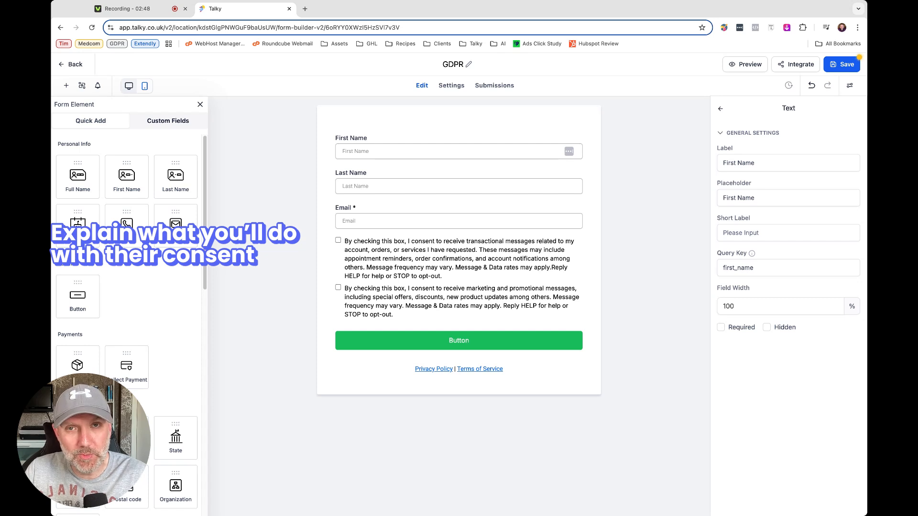
- Replace the T & C 1 text with a copy of the marketing consent from T & C 2, and delete T & C 2
{"action": "left_click", "coordinate": [409, 261]}
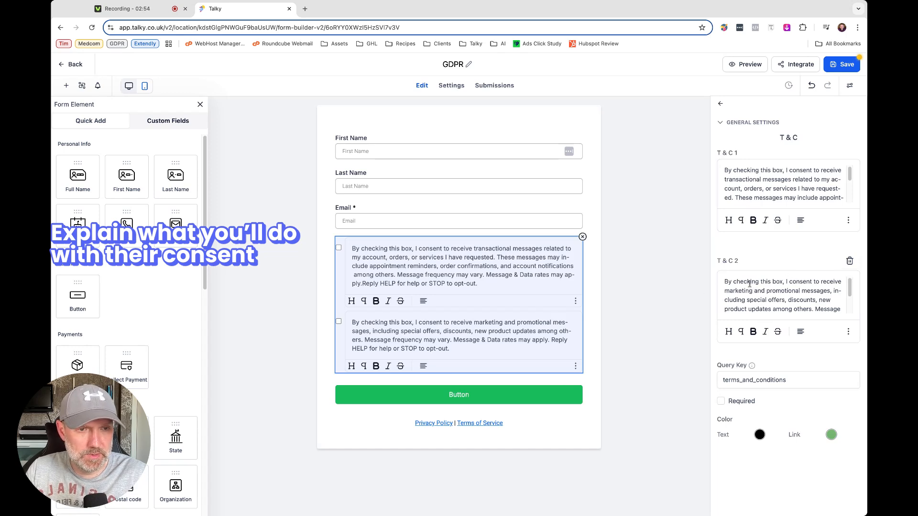
{"action": "left_click_drag", "start_coordinate": [747, 284], "coordinate": [792, 300]}
{"action": "triple_click", "coordinate": [781, 293]}
{"action": "key", "text": "super+c"}
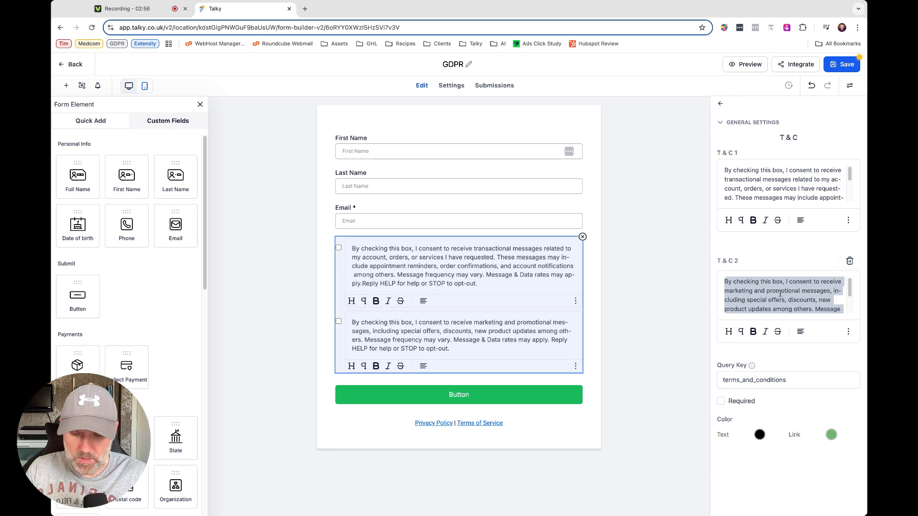
{"action": "left_click", "coordinate": [770, 177]}
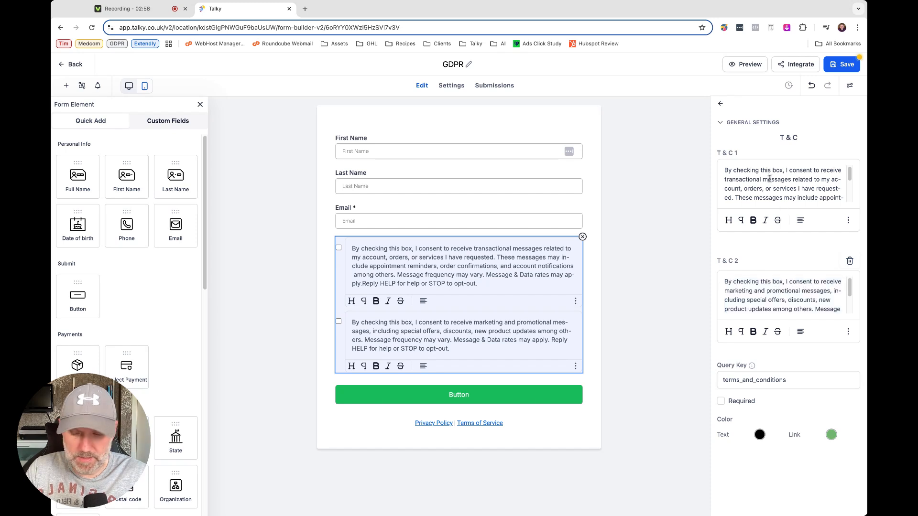
{"action": "triple_click", "coordinate": [769, 178]}
{"action": "key", "text": "super+v"}
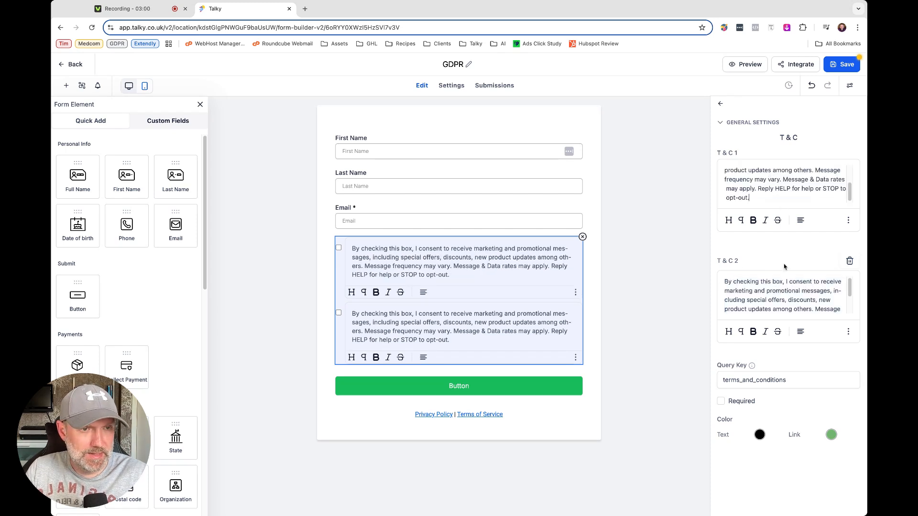
{"action": "left_click", "coordinate": [848, 261]}
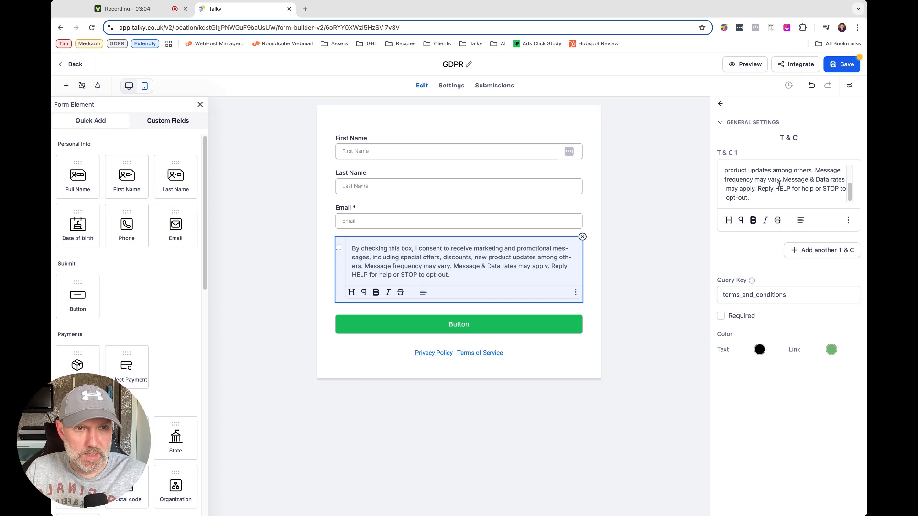
- Insert the word "email" before "marketing and promotional messages" in the T & C 1 consent text
{"action": "scroll", "coordinate": [799, 190], "scroll_direction": "up", "scroll_amount": 3}
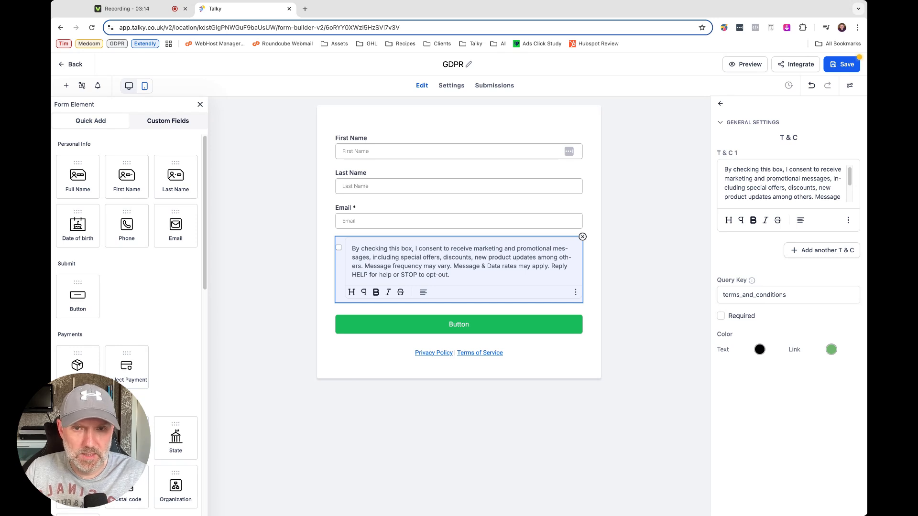
{"action": "scroll", "coordinate": [831, 188], "scroll_direction": "down", "scroll_amount": 2}
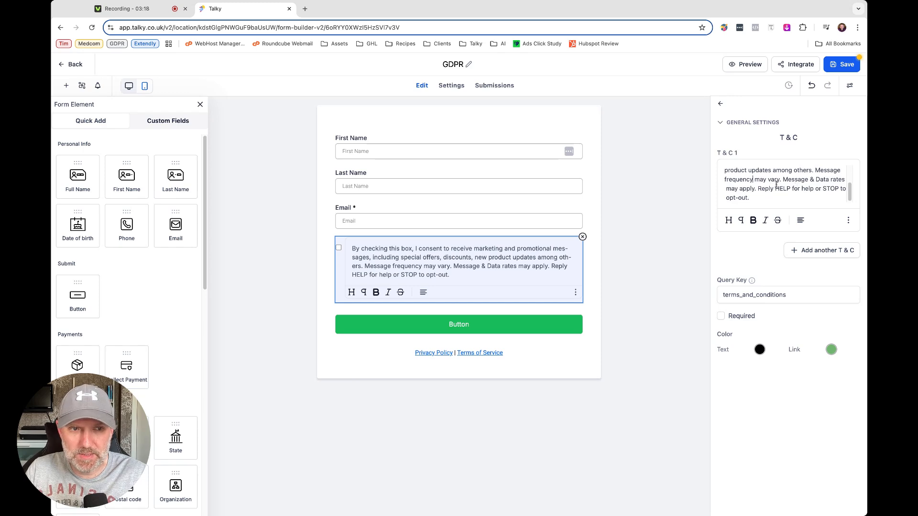
{"action": "scroll", "coordinate": [777, 184], "scroll_direction": "up", "scroll_amount": 2}
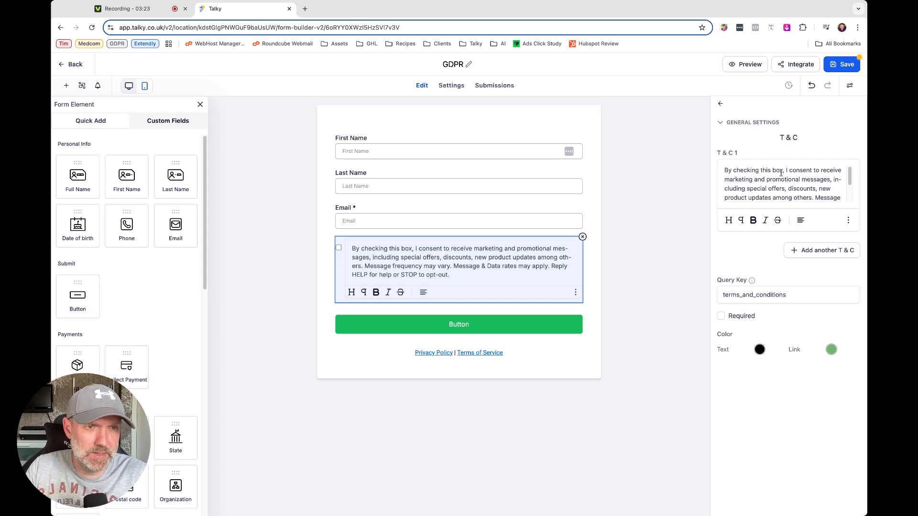
{"action": "left_click", "coordinate": [725, 180]}
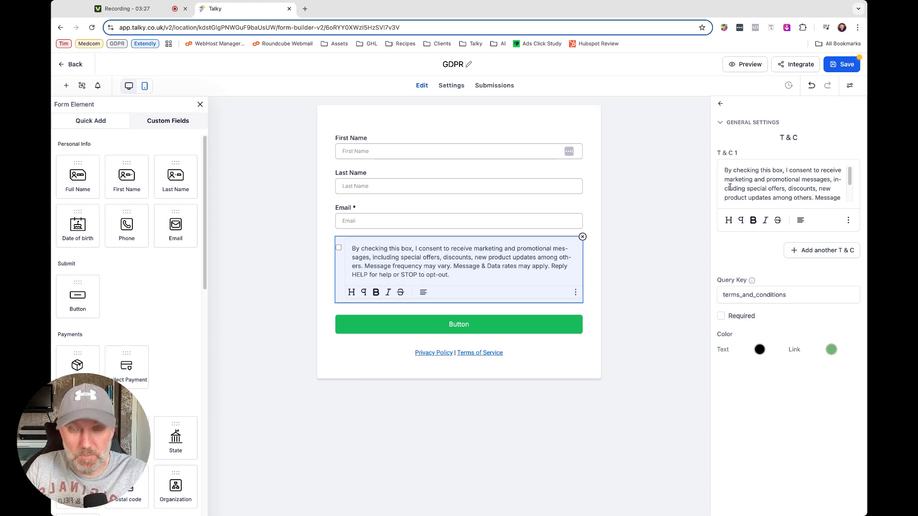
{"action": "type", "text": "email"}
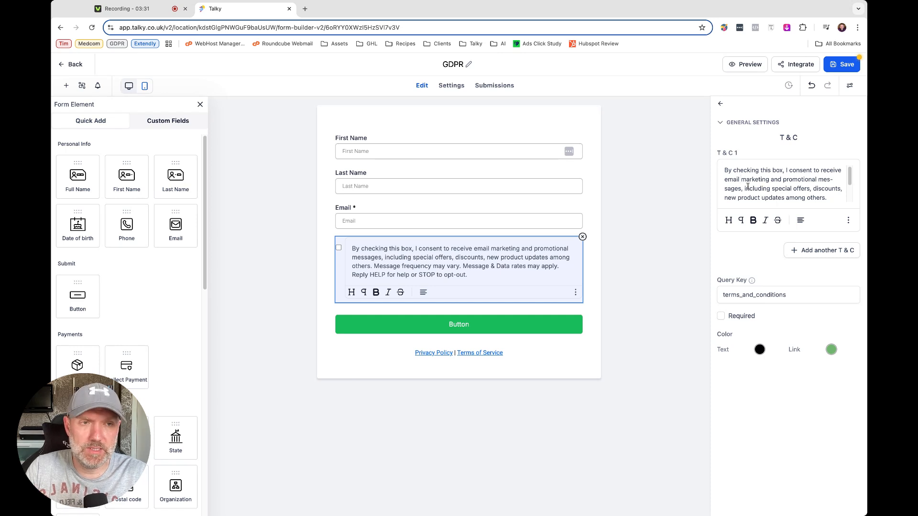
- Replace the message frequency, data rates and HELP/STOP sentences in the consent text with "You can unsubscribe at any time."
{"action": "scroll", "coordinate": [748, 186], "scroll_direction": "down", "scroll_amount": 3}
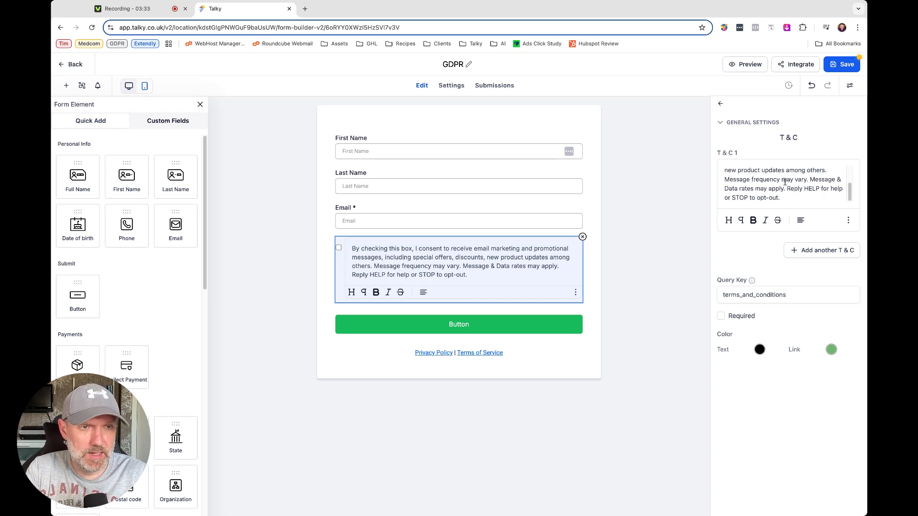
{"action": "left_click_drag", "start_coordinate": [725, 181], "coordinate": [818, 199]}
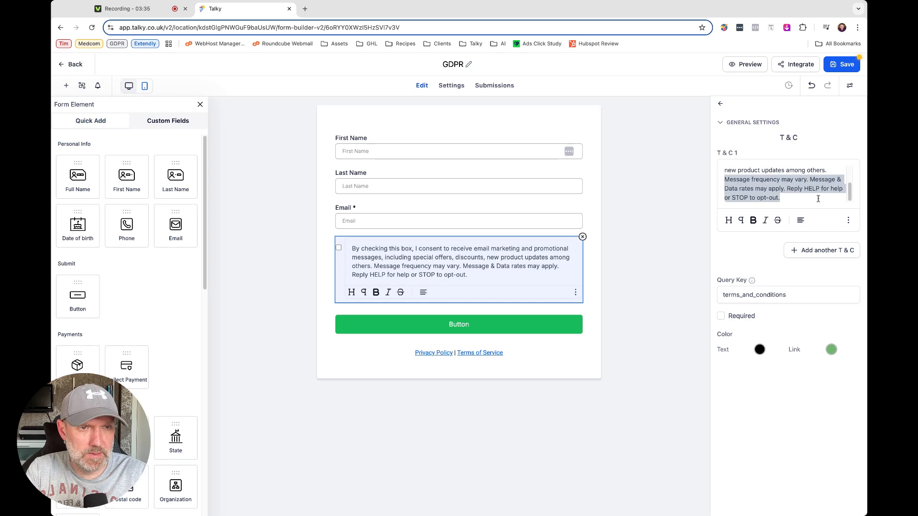
{"action": "key", "text": "BackSpace"}
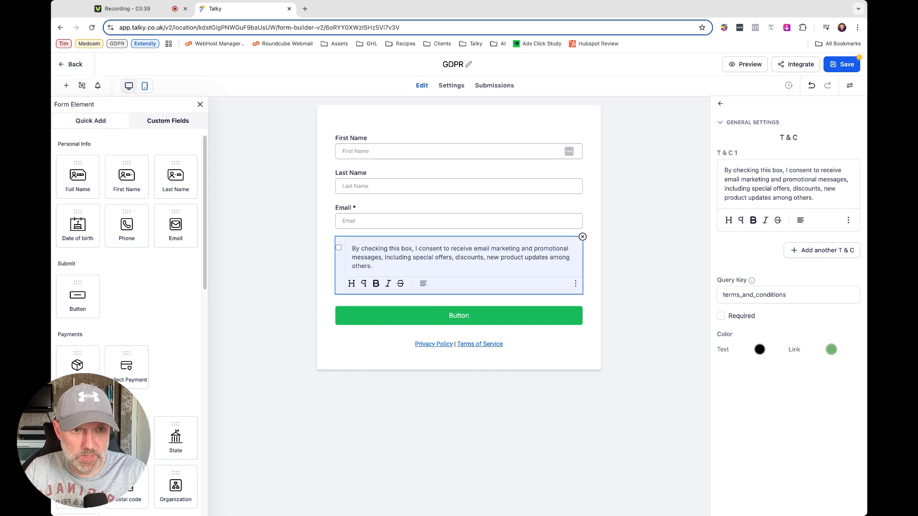
{"action": "type", "text": "You"}
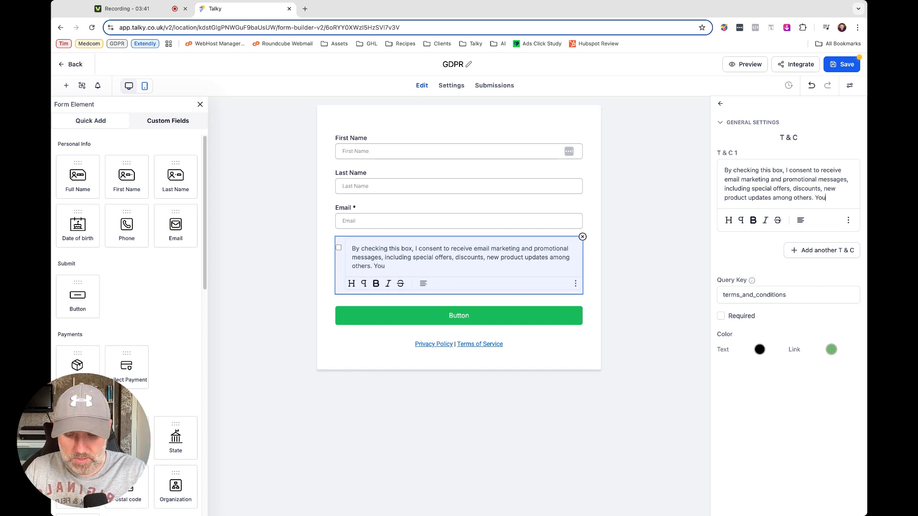
{"action": "type", "text": " can unsubs"}
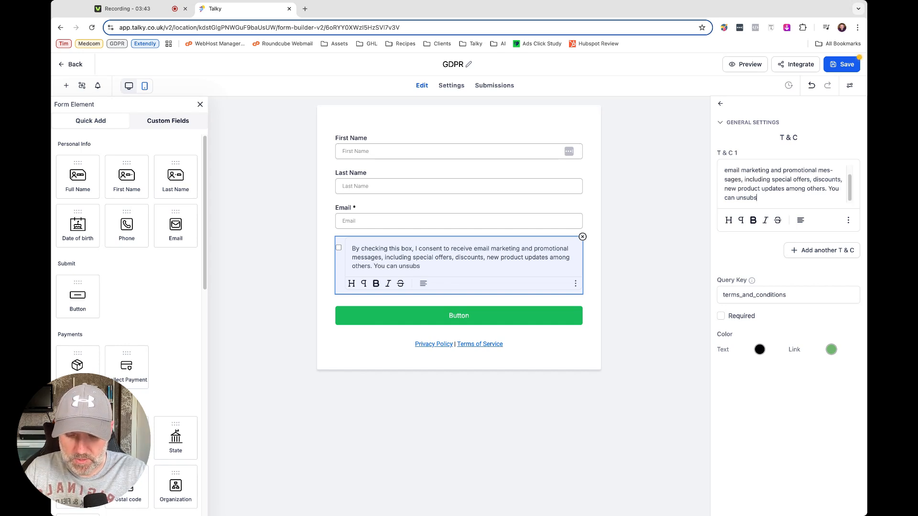
{"action": "type", "text": "cribe at any time."}
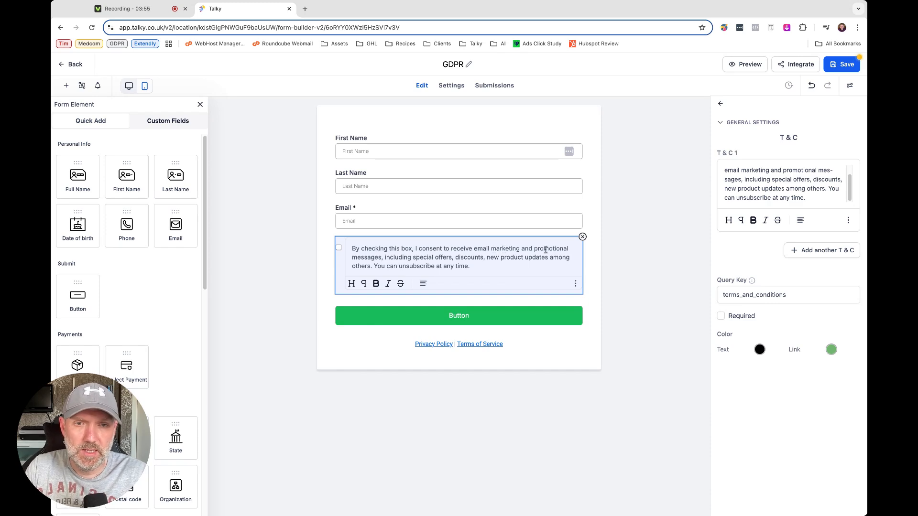
{"action": "mouse_move", "coordinate": [561, 248]}
{"action": "left_mouse_down"}
{"action": "mouse_move", "coordinate": [568, 248]}
{"action": "mouse_move", "coordinate": [543, 251]}
{"action": "left_mouse_up"}
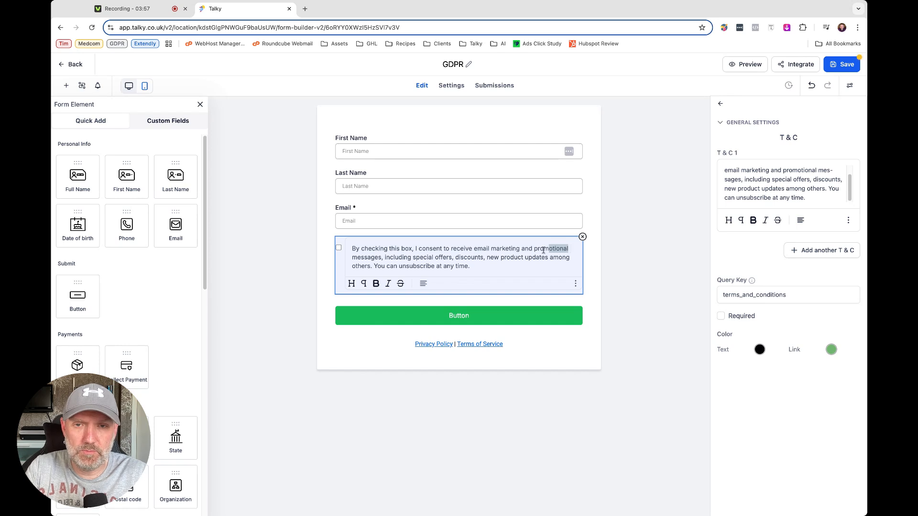
{"action": "left_click", "coordinate": [510, 258]}
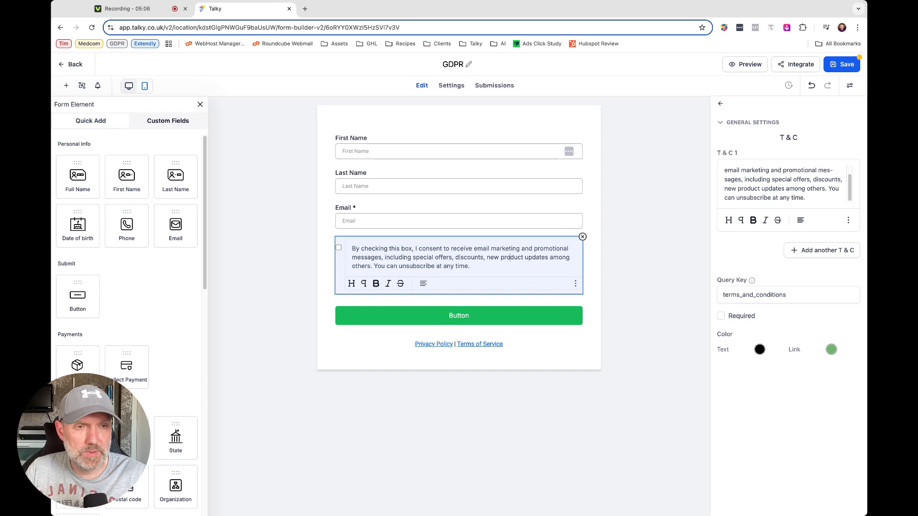
- Add another T & C checkbox with the text "I have read and agree to the privacy policy."
{"action": "left_click", "coordinate": [833, 252]}
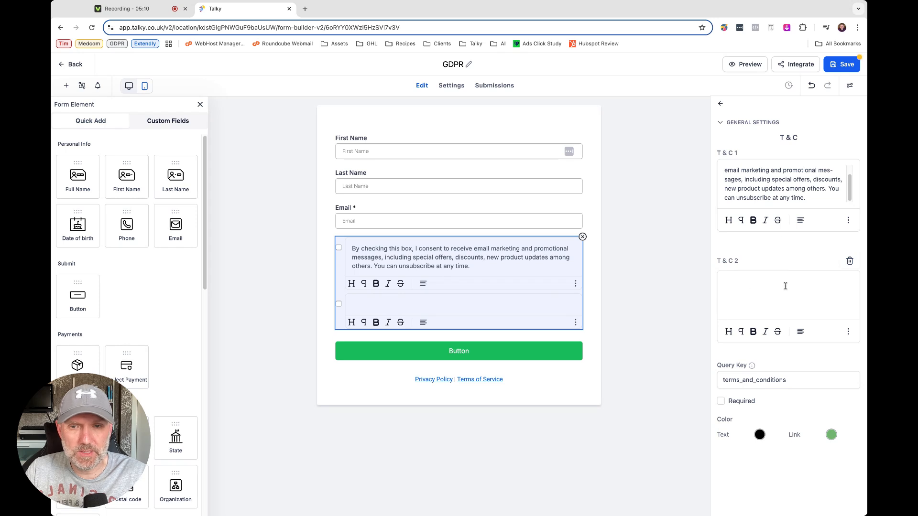
{"action": "left_click", "coordinate": [762, 302]}
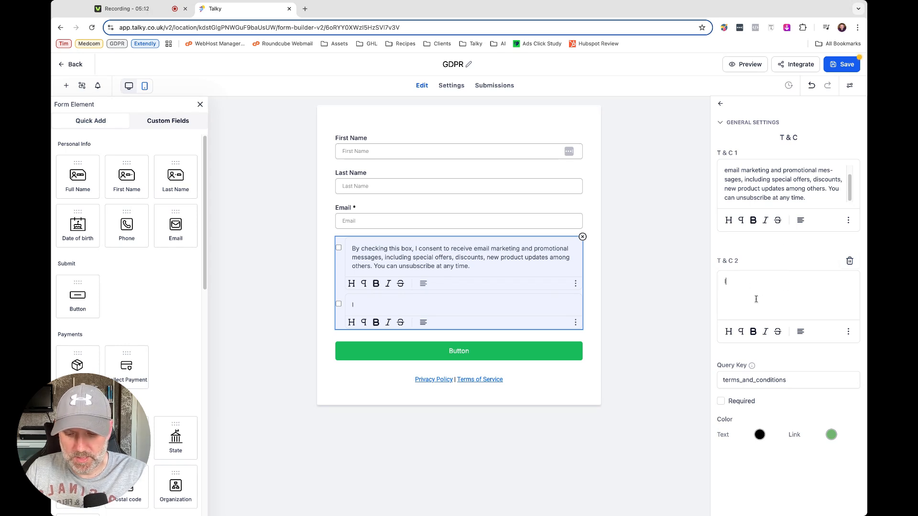
{"action": "type", "text": "I have read and"}
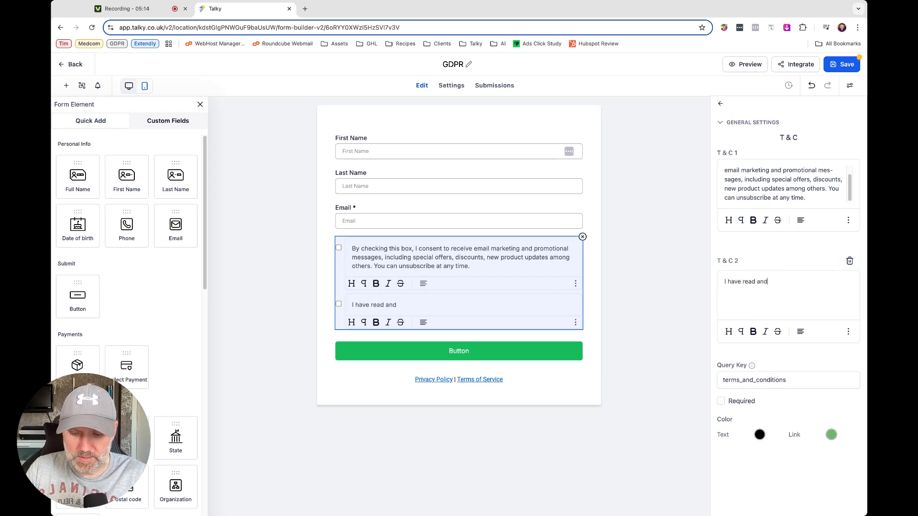
{"action": "type", "text": " agree to the"}
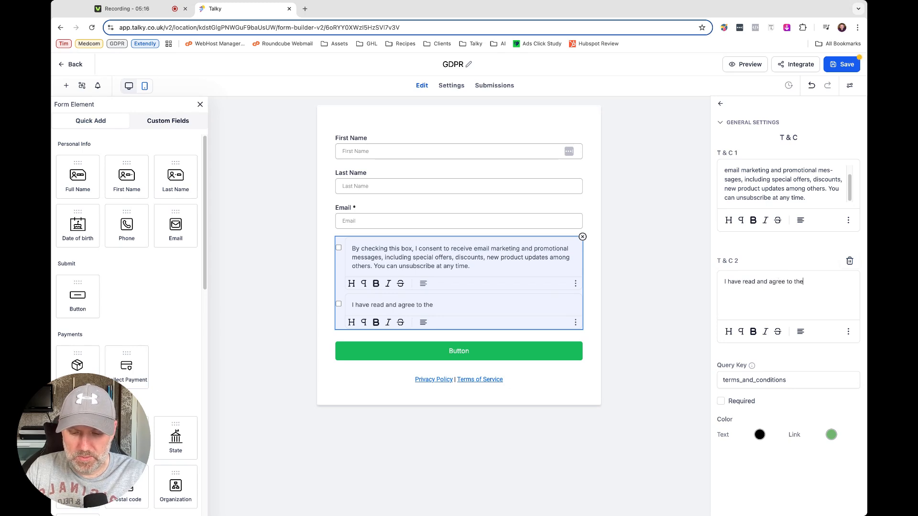
{"action": "type", "text": " priv"}
{"action": "type", "text": "y policy"}
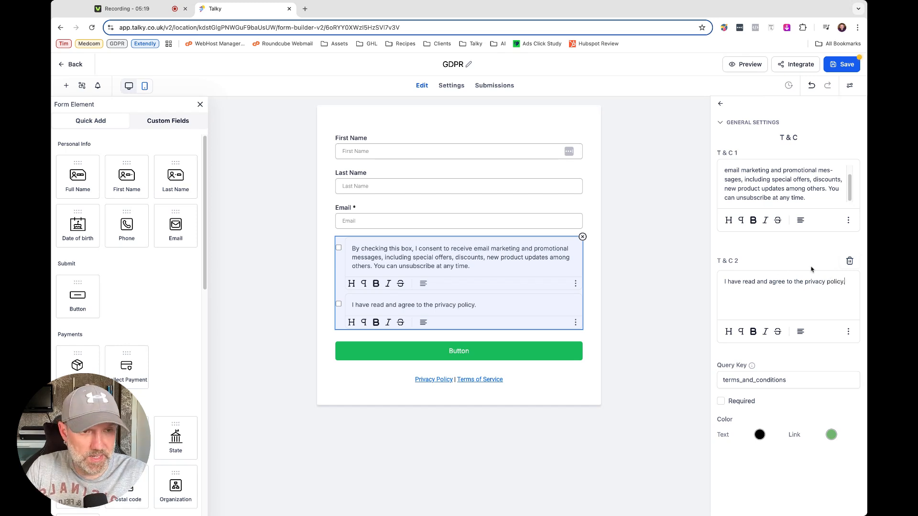
{"action": "type", "text": "."}
- Open the link options for the words "privacy policy" in the second consent text, and delete that second T & C
{"action": "key", "text": "shift+Left"}
{"action": "key", "text": "shift+Left"}
{"action": "key", "text": "shift+Left"}
{"action": "key", "text": "shift+Left"}
{"action": "key", "text": "shift+Left"}
{"action": "key", "text": "shift+Left"}
{"action": "key", "text": "shift+Left"}
{"action": "key", "text": "shift+Left"}
{"action": "key", "text": "shift+Left"}
{"action": "key", "text": "shift+Left"}
{"action": "key", "text": "shift+Left"}
{"action": "key", "text": "shift+Left"}
{"action": "key", "text": "shift+Left"}
{"action": "key", "text": "shift+Left"}
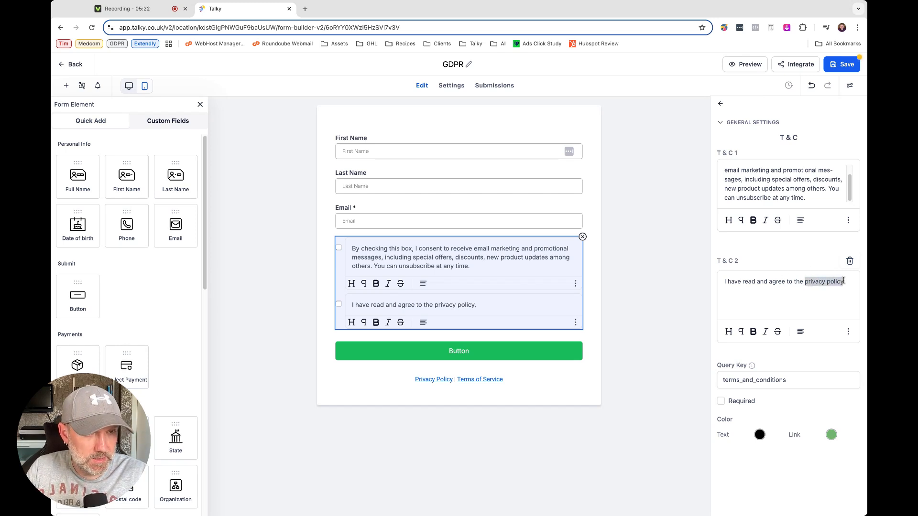
{"action": "left_click", "coordinate": [849, 331]}
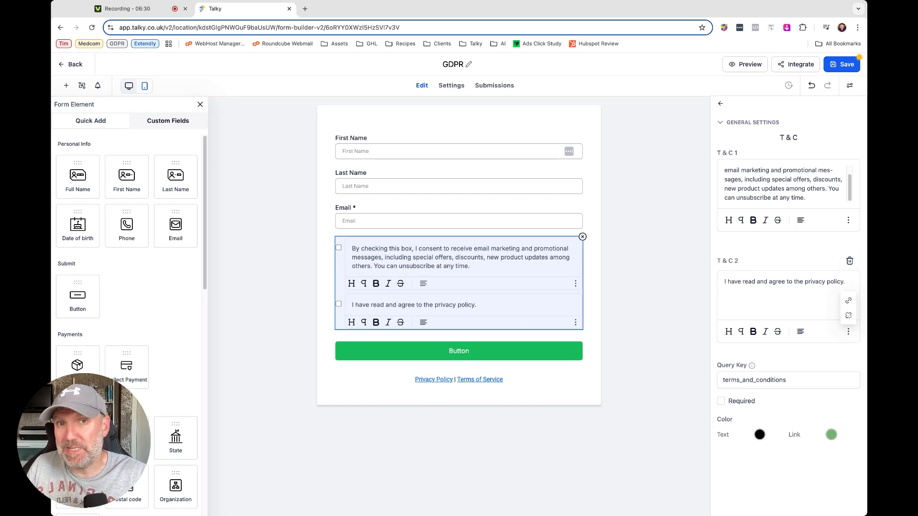
{"action": "left_click", "coordinate": [851, 261]}
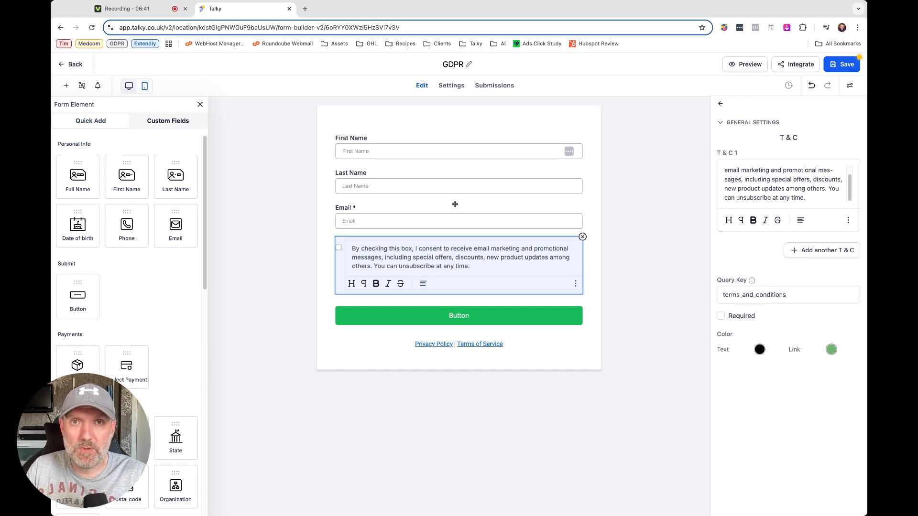
- Remove the Terms of Service link and its separator from the text below the button, keeping only Privacy Policy
{"action": "left_click", "coordinate": [394, 348]}
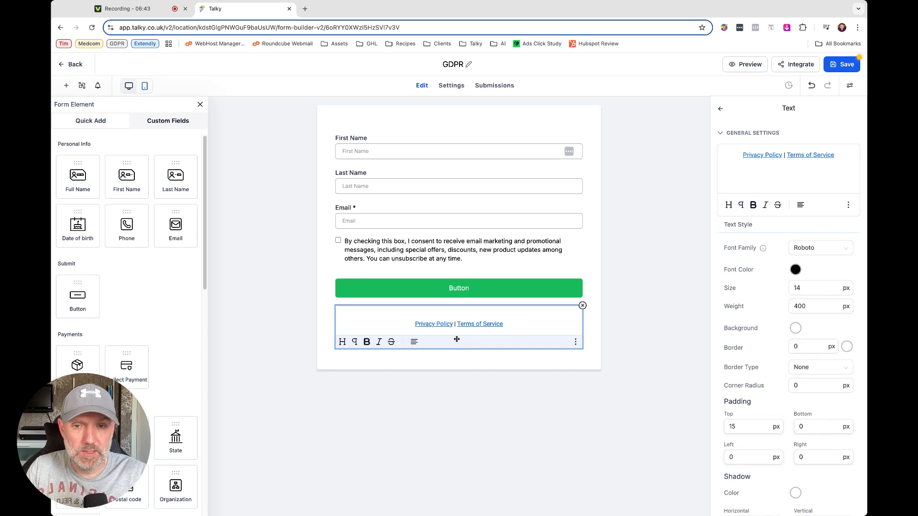
{"action": "left_click_drag", "start_coordinate": [530, 326], "coordinate": [456, 327]}
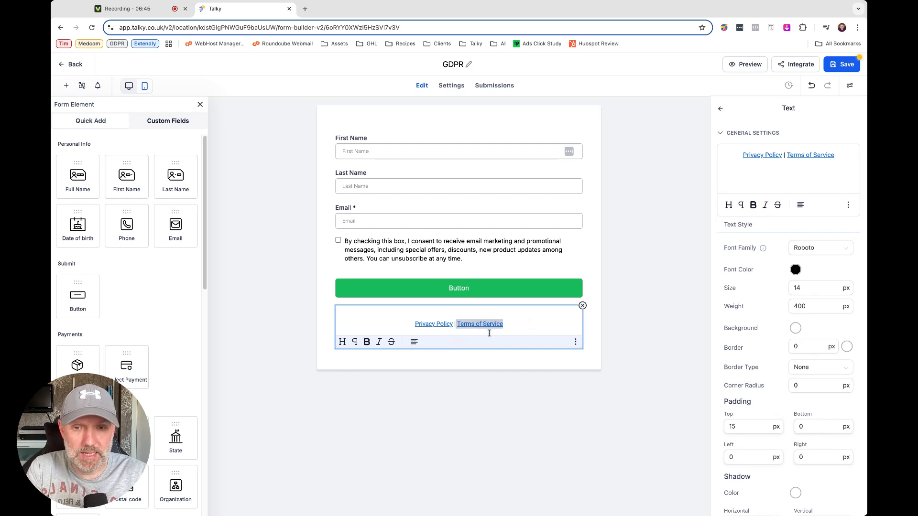
{"action": "key", "text": "BackSpace"}
{"action": "key", "text": "BackSpace"}
{"action": "key", "text": "BackSpace"}
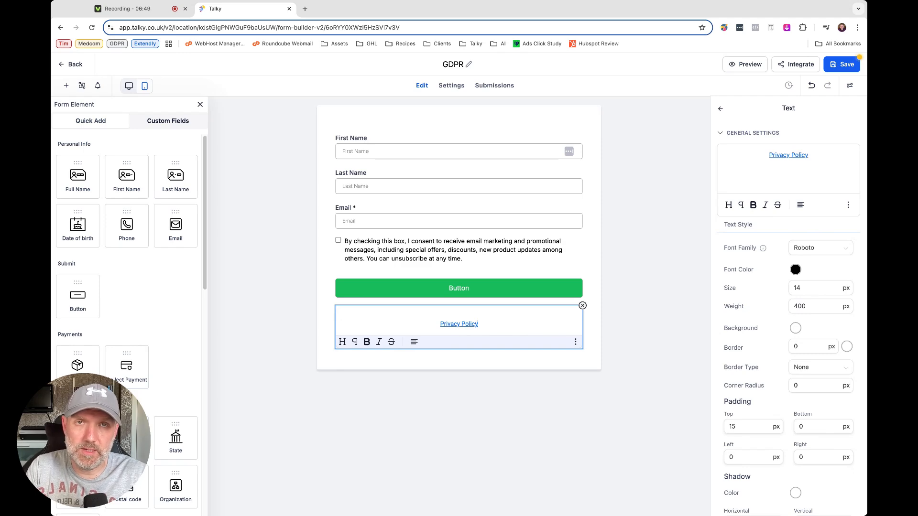
- Show the link options for the Privacy Policy text below the button and close its settings
{"action": "left_click_drag", "start_coordinate": [485, 323], "coordinate": [438, 325]}
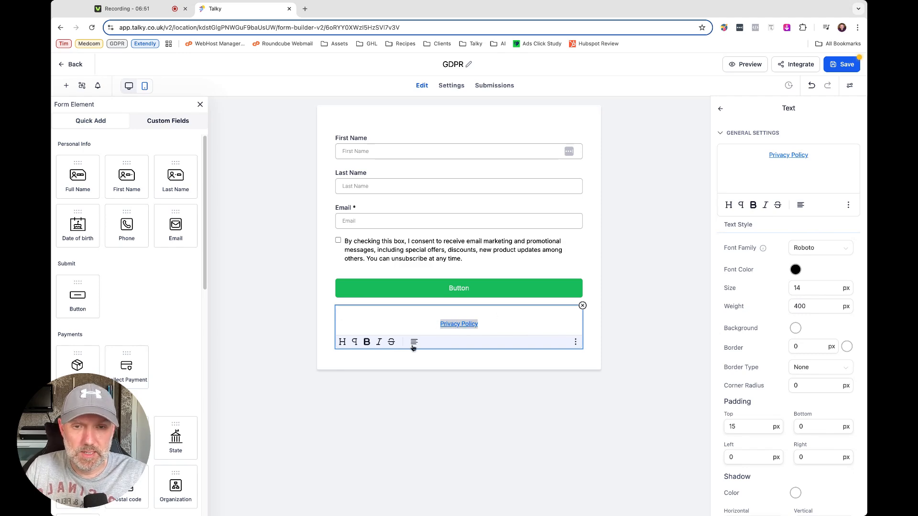
{"action": "left_click", "coordinate": [577, 343]}
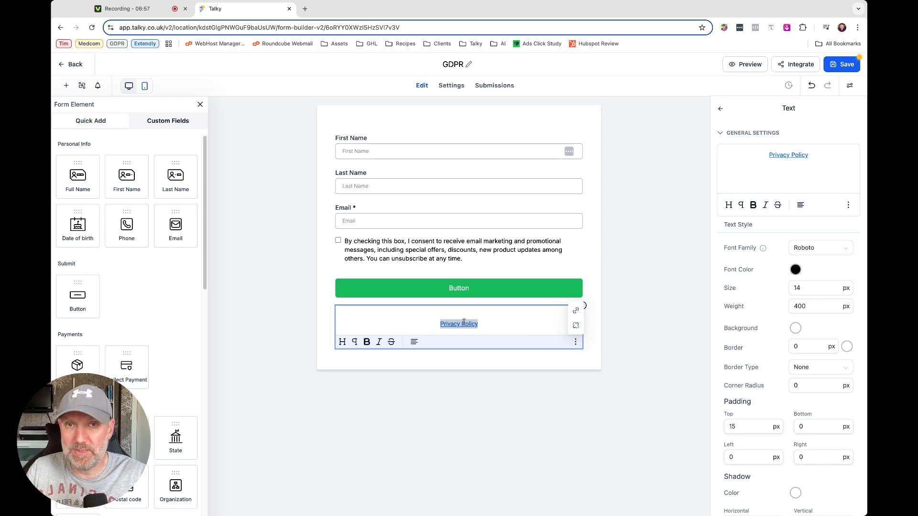
{"action": "left_click", "coordinate": [640, 260]}
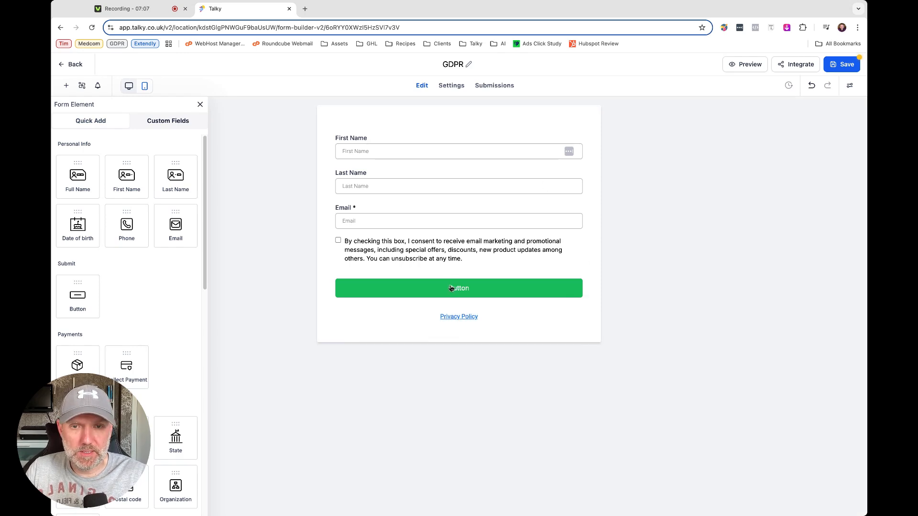
- Replace the green button's text with "Submit" as a trial and clear the text again
{"action": "left_click", "coordinate": [451, 288]}
{"action": "left_click_drag", "start_coordinate": [772, 184], "coordinate": [709, 184]}
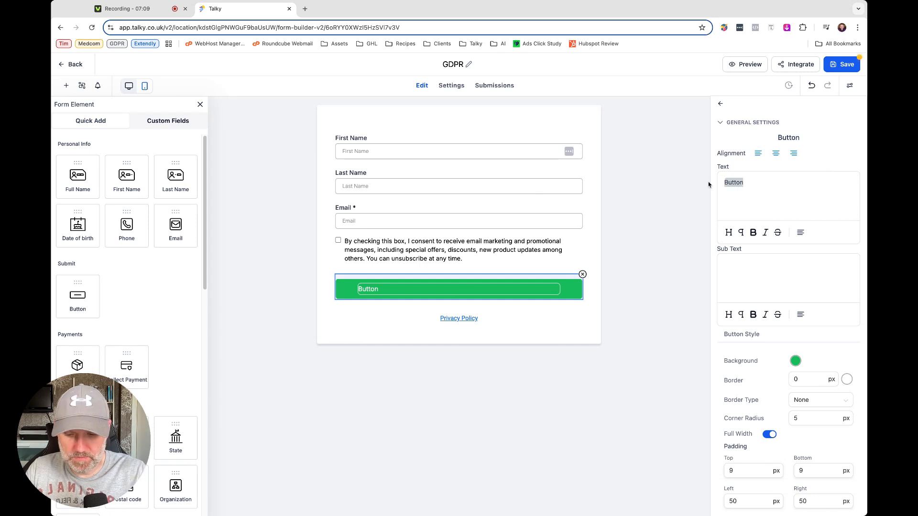
{"action": "type", "text": "Submit"}
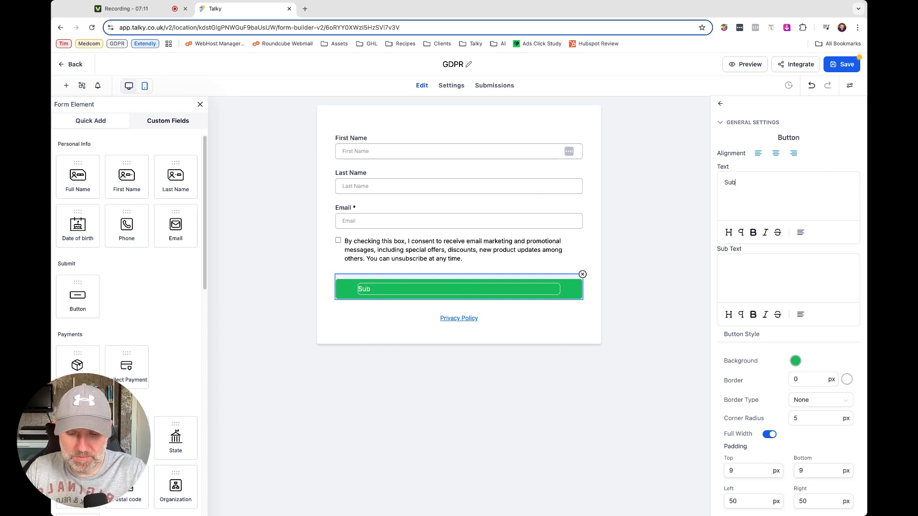
{"action": "key", "text": "BackSpace"}
{"action": "key", "text": "BackSpace"}
{"action": "key", "text": "BackSpace"}
{"action": "key", "text": "BackSpace"}
{"action": "key", "text": "BackSpace"}
{"action": "key", "text": "BackSpace"}
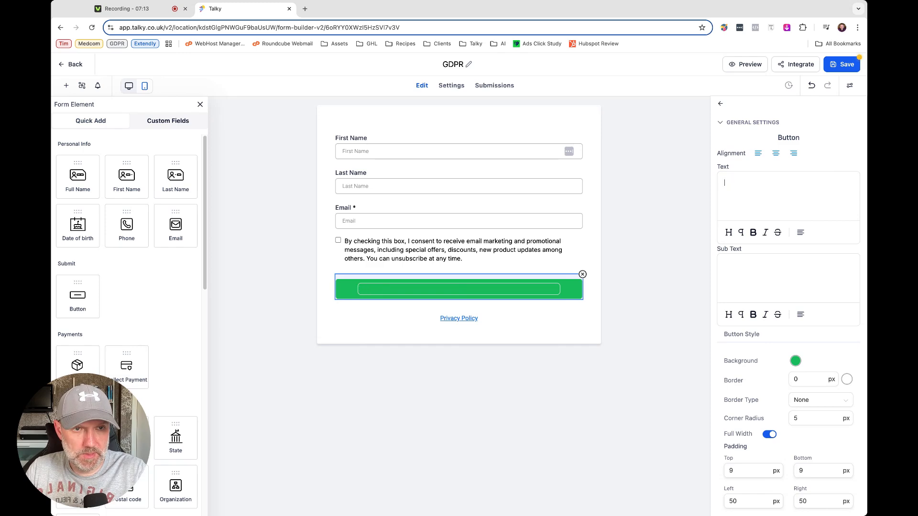
- Set the green button's text to "Yes, send me my Lead Magent" and close its settings
{"action": "type", "text": "Yes"}
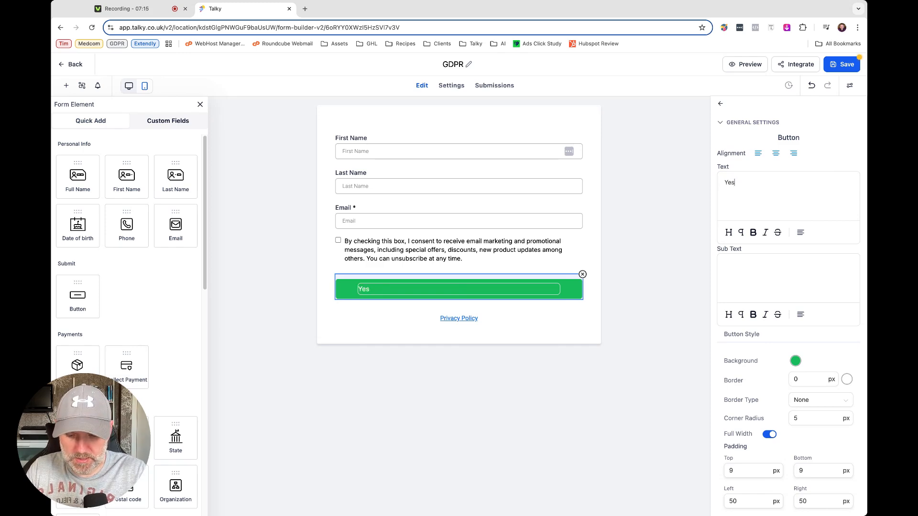
{"action": "type", "text": ", send me my"}
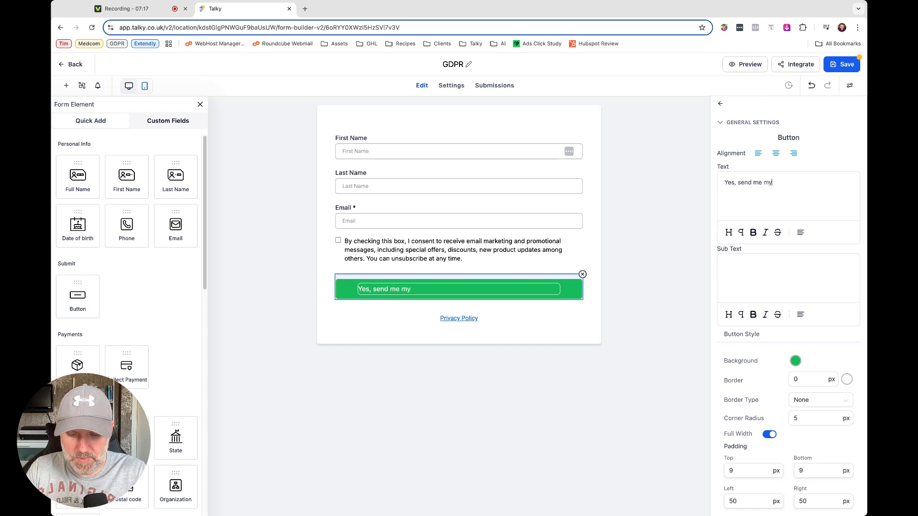
{"action": "type", "text": " Lead"}
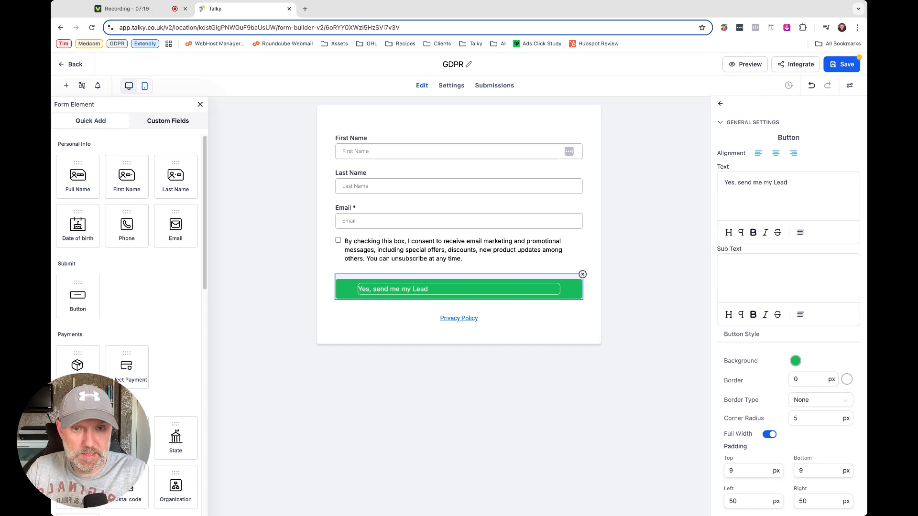
{"action": "type", "text": " Magent"}
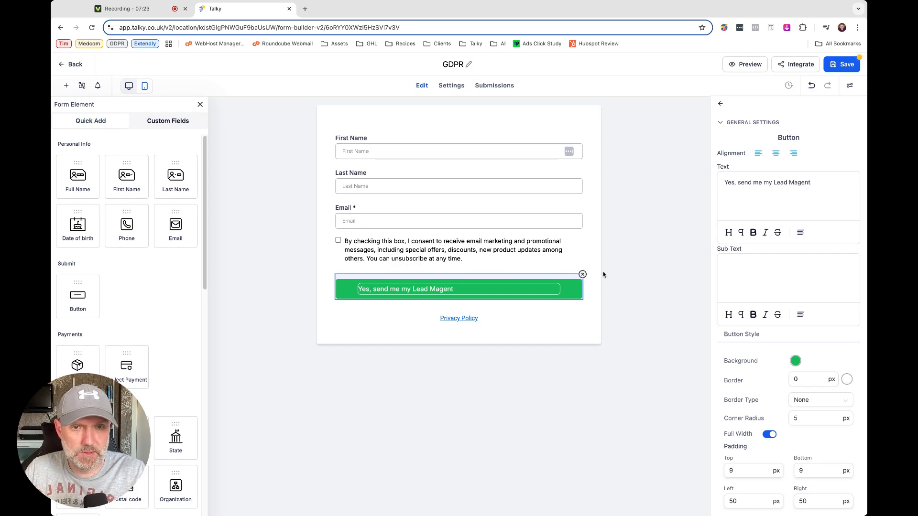
{"action": "left_click", "coordinate": [641, 283]}
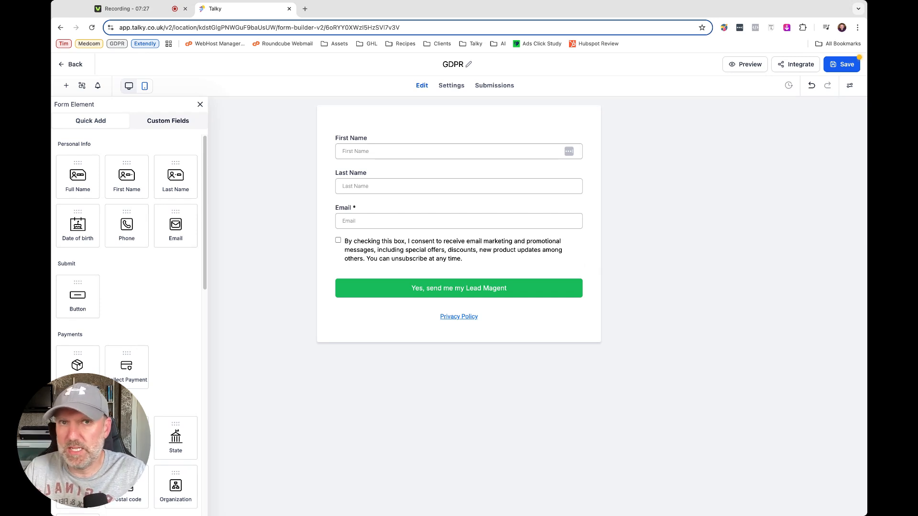
- Correct the last word of the button's text so it reads "Yes, send me my Lead Magnet"
{"action": "left_click", "coordinate": [491, 293]}
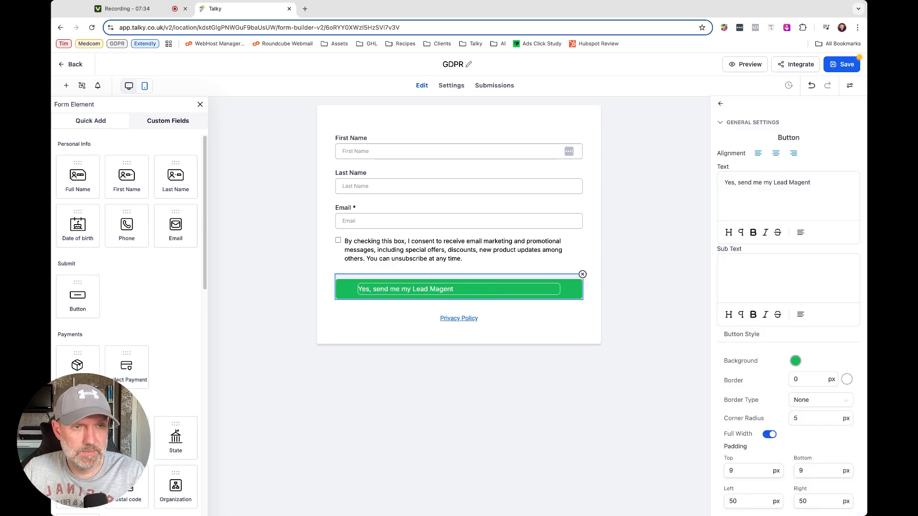
{"action": "left_click", "coordinate": [803, 196]}
{"action": "key", "text": "BackSpace"}
{"action": "key", "text": "BackSpace"}
{"action": "key", "text": "BackSpace"}
{"action": "type", "text": "net"}
{"action": "left_click", "coordinate": [593, 304]}
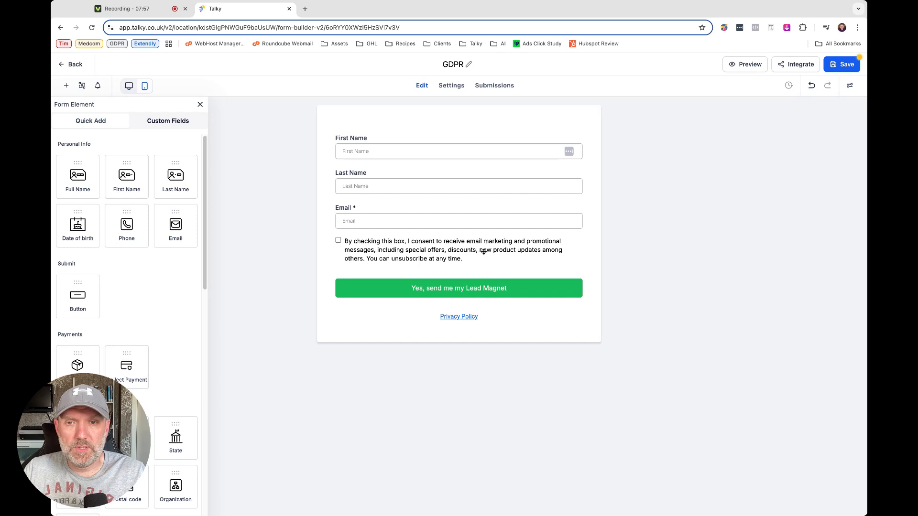
- Make the marketing consent checkbox required and highlight the unsubscribe wording in its text
{"action": "left_click", "coordinate": [437, 250]}
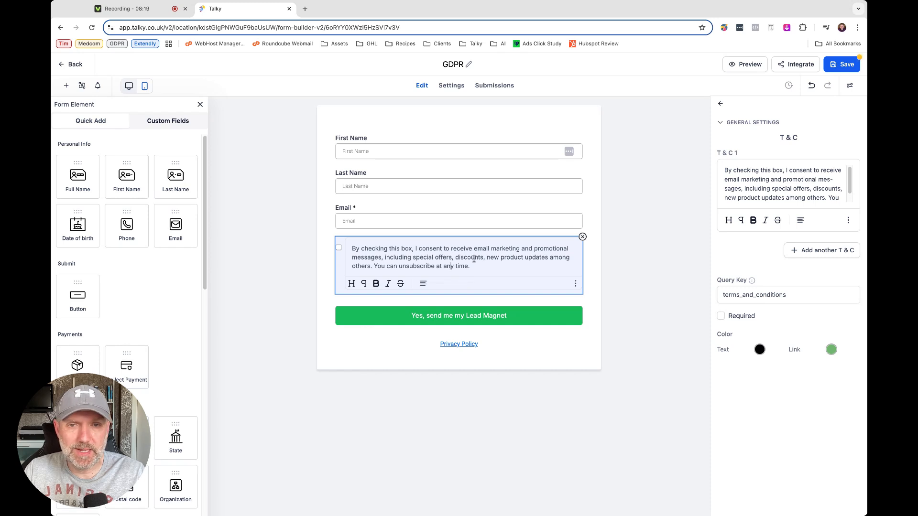
{"action": "left_click", "coordinate": [721, 316]}
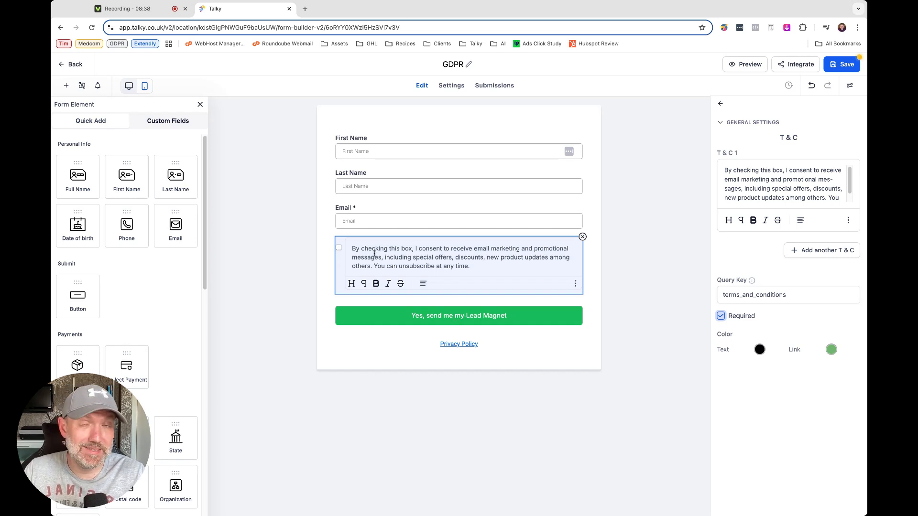
{"action": "left_click_drag", "start_coordinate": [386, 266], "coordinate": [480, 265]}
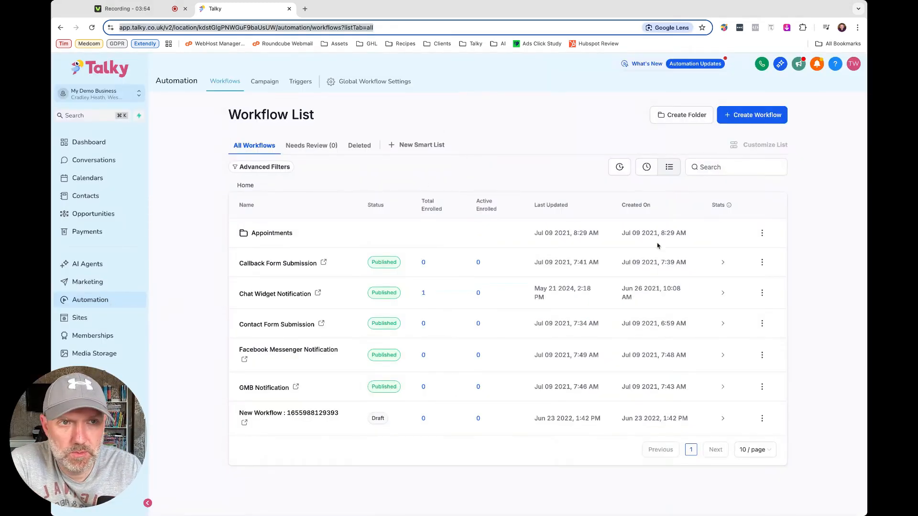
- Create a workflow from scratch and name it "GDPR Lead Magnet"
{"action": "left_click", "coordinate": [758, 116]}
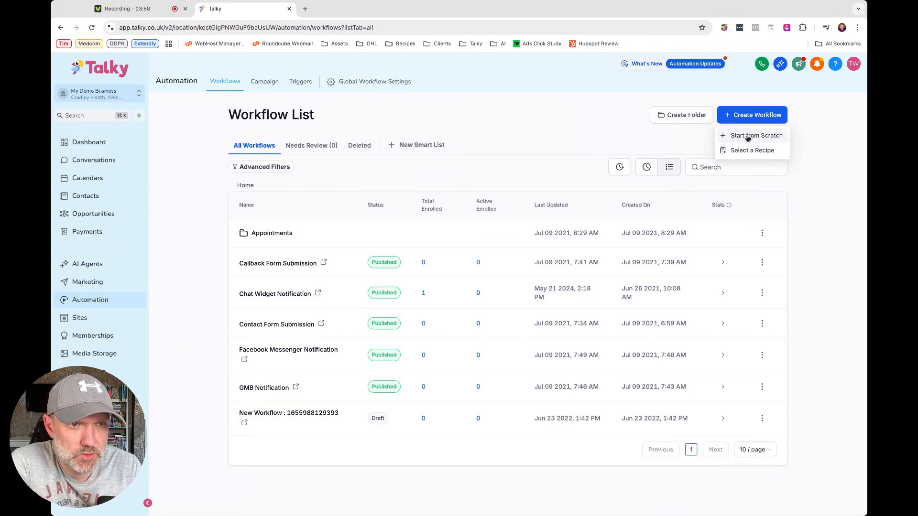
{"action": "left_click", "coordinate": [748, 136]}
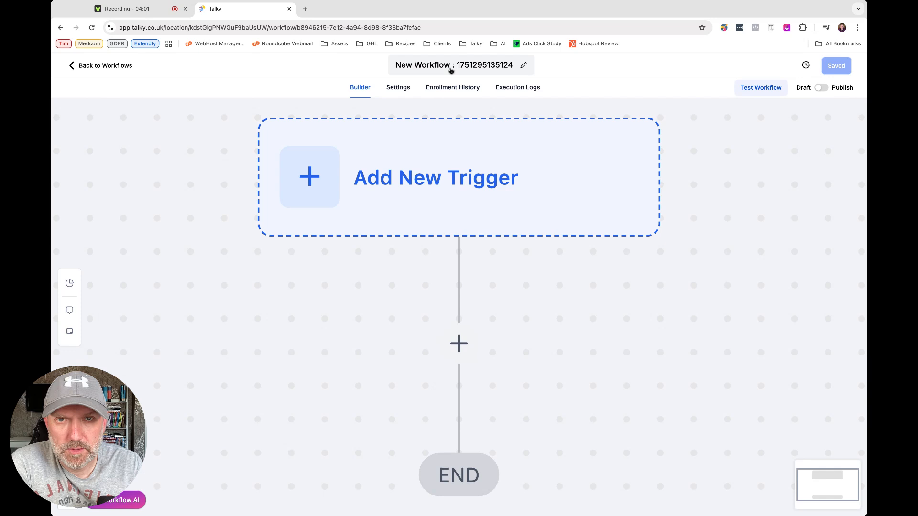
{"action": "left_click", "coordinate": [450, 64]}
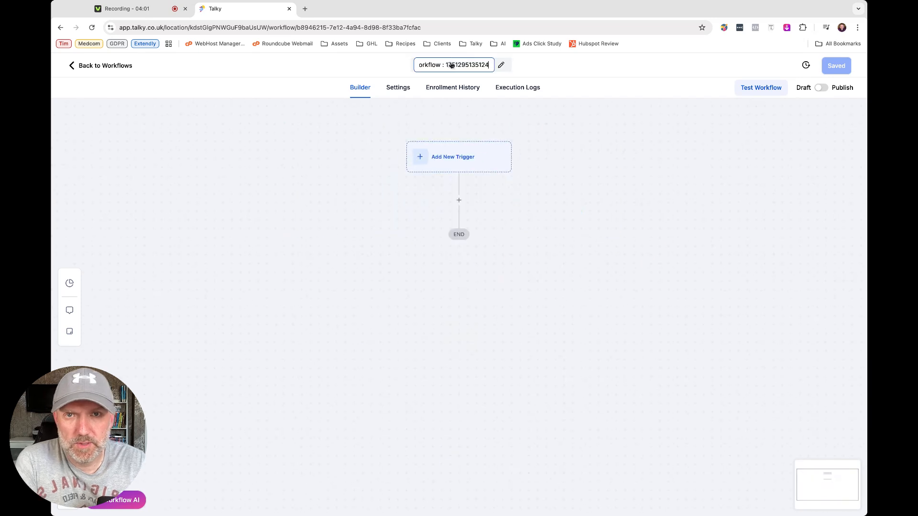
{"action": "key", "text": "super+a"}
{"action": "type", "text": "GDP"}
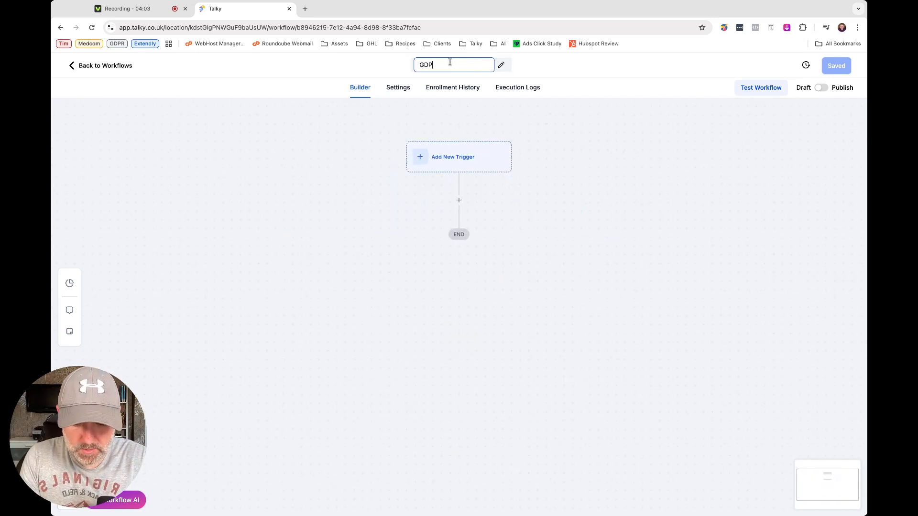
{"action": "type", "text": "R Lead Magne"}
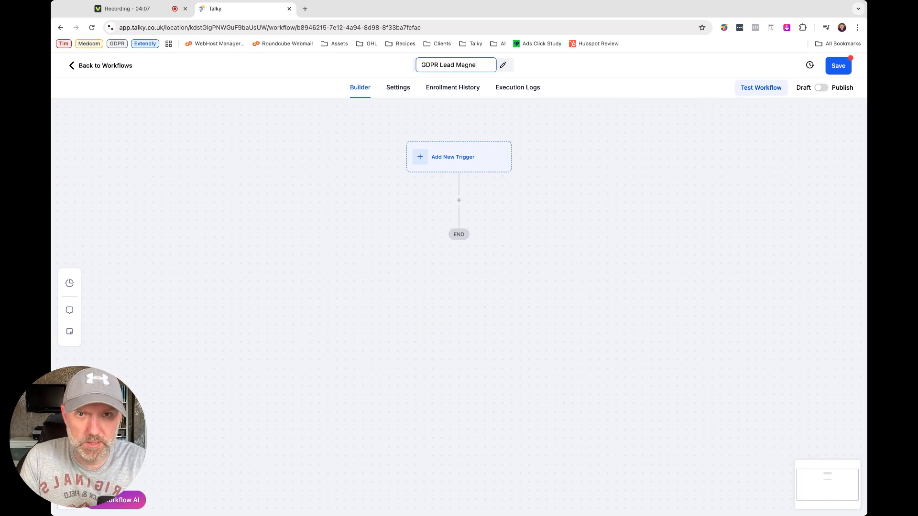
{"action": "type", "text": "t"}
{"action": "key", "text": "Return"}
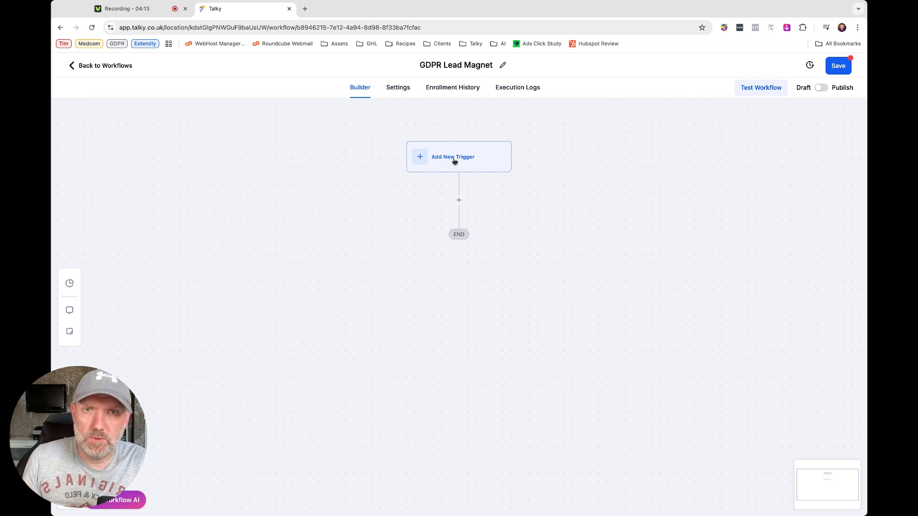
- Add a Form Submitted trigger to the workflow, finding it by searching the triggers for "form"
{"action": "left_click", "coordinate": [507, 165]}
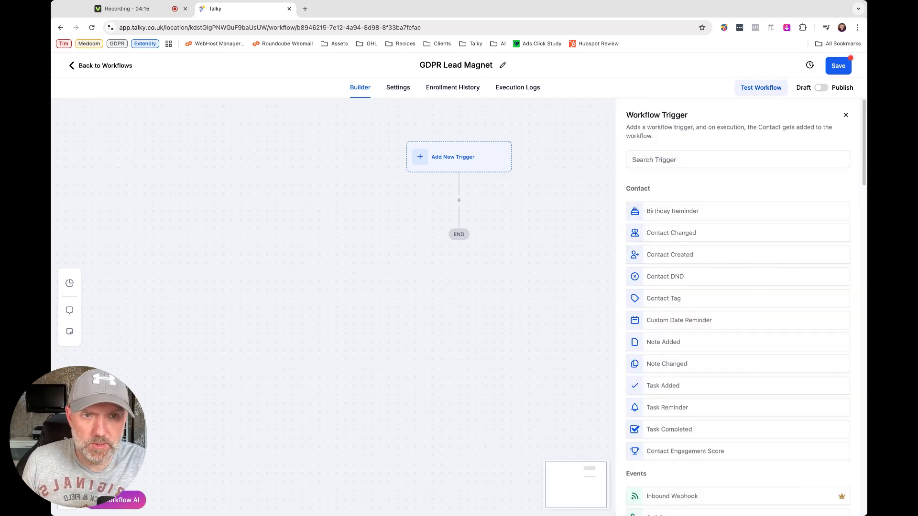
{"action": "left_click", "coordinate": [676, 160]}
{"action": "type", "text": "form"}
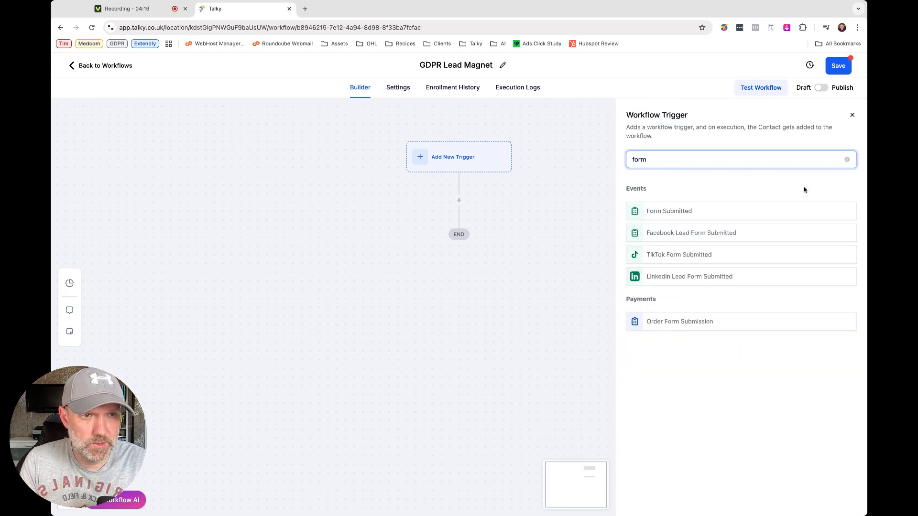
{"action": "left_click", "coordinate": [672, 212]}
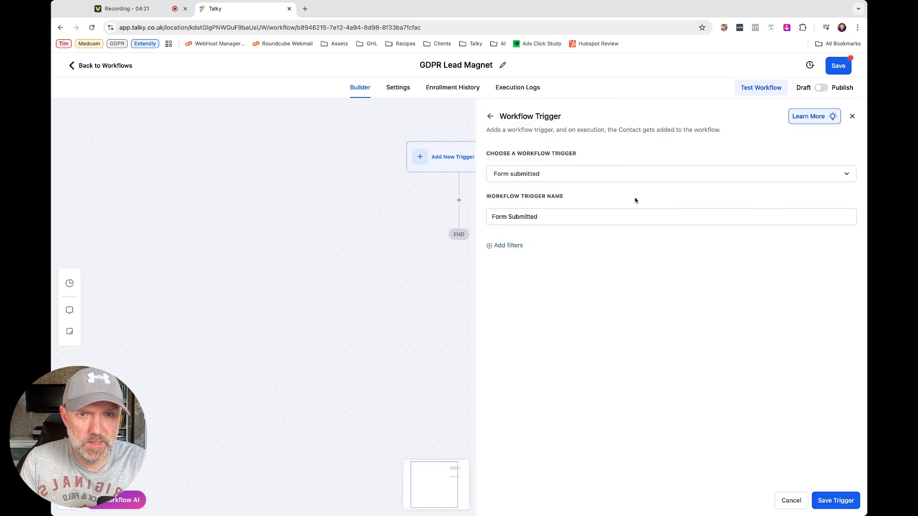
- Filter the Form Submitted trigger with "Form is" set to GDPR and save the trigger
{"action": "left_click", "coordinate": [513, 246]}
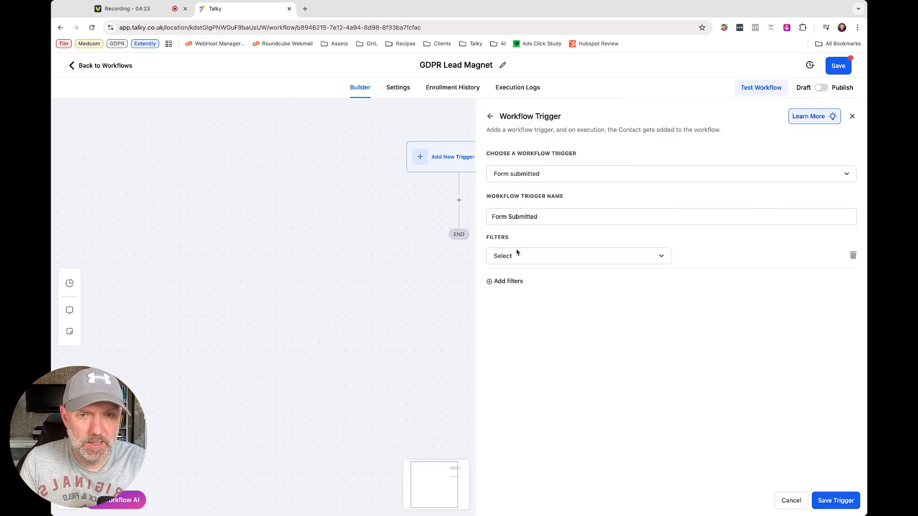
{"action": "left_click", "coordinate": [528, 262]}
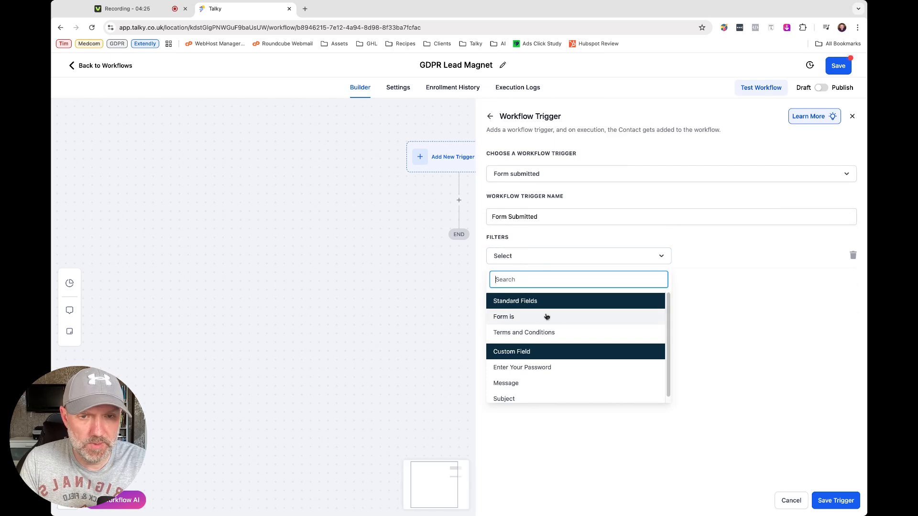
{"action": "left_click", "coordinate": [578, 317]}
{"action": "left_click", "coordinate": [720, 258]}
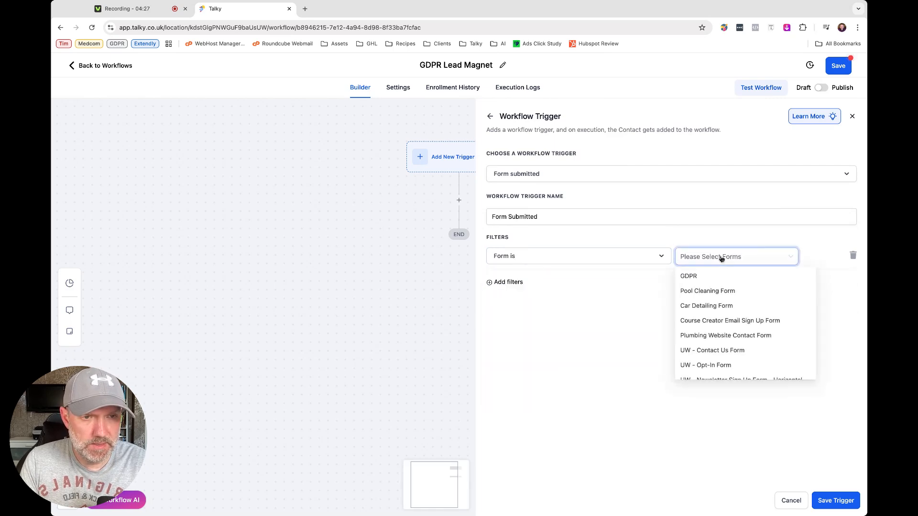
{"action": "left_click", "coordinate": [705, 277]}
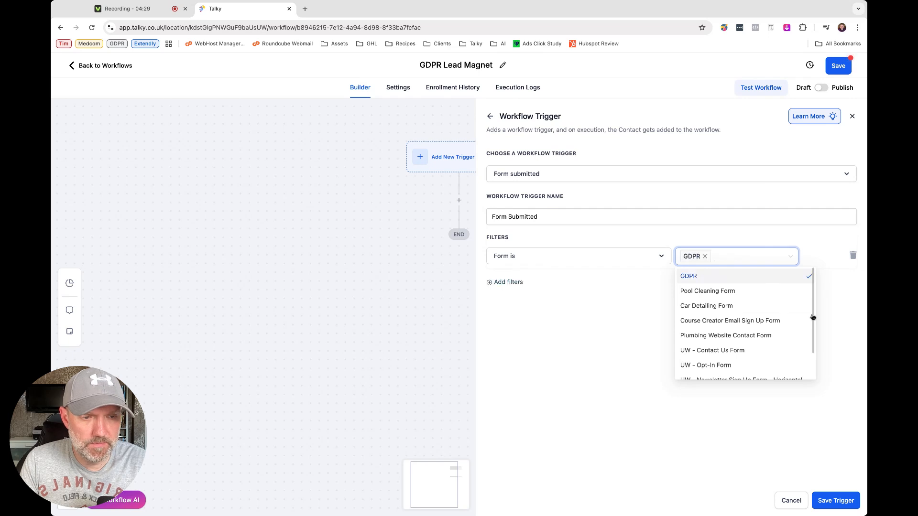
{"action": "left_click", "coordinate": [837, 502]}
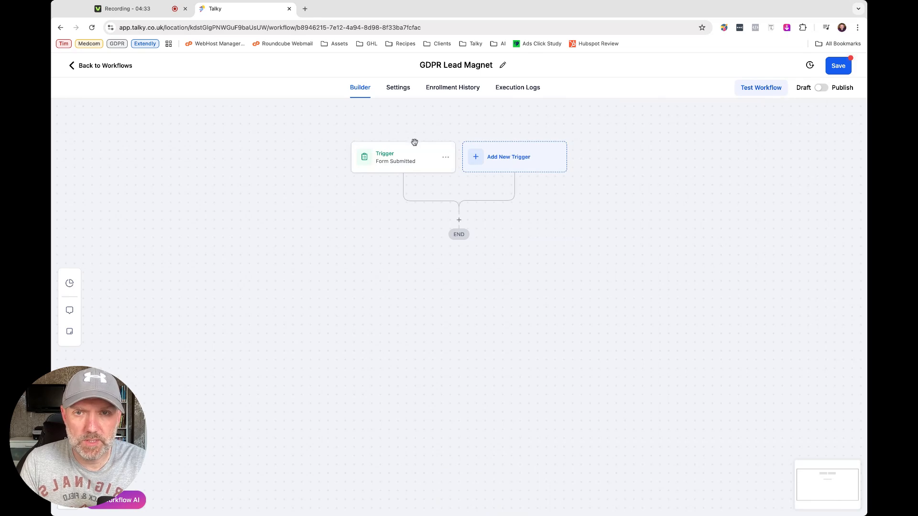
- Add a second filter to the saved Form Submitted trigger, with Terms and Conditions set to Yes
{"action": "left_click", "coordinate": [396, 159]}
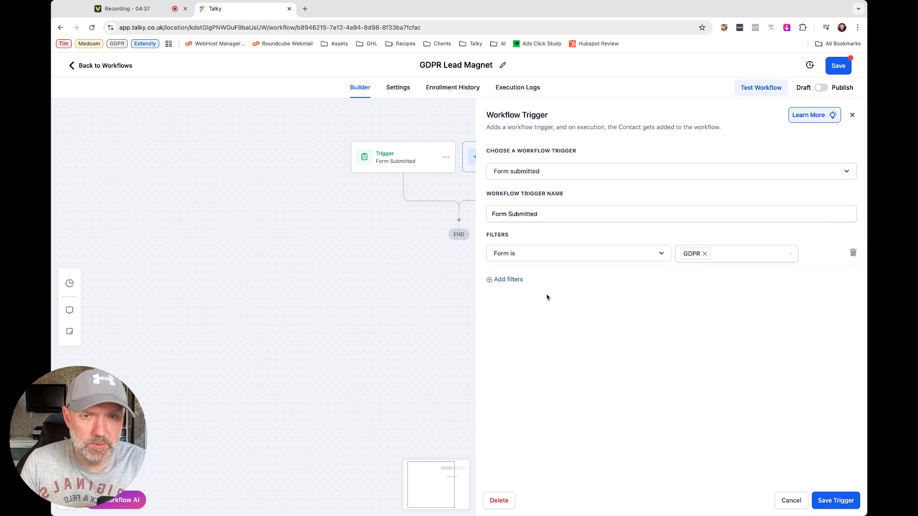
{"action": "left_click", "coordinate": [504, 280]}
{"action": "left_click", "coordinate": [511, 280]}
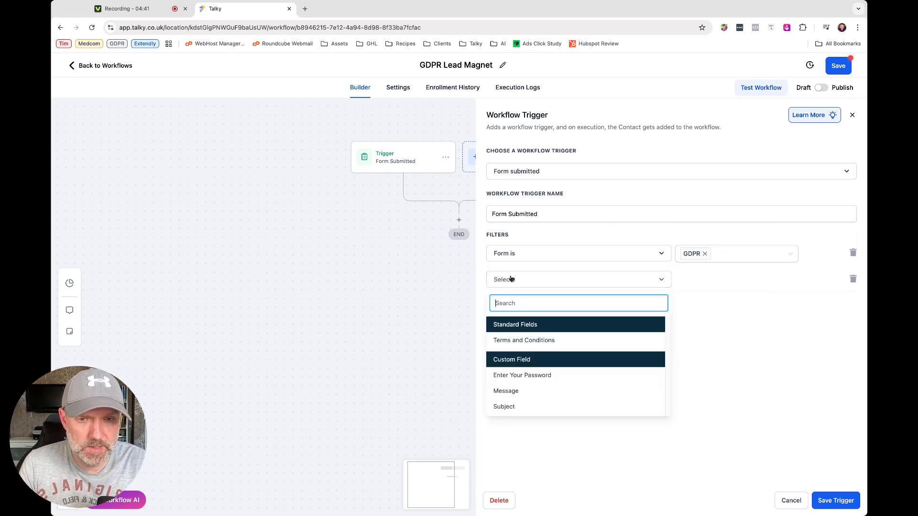
{"action": "left_click", "coordinate": [532, 340]}
{"action": "left_click", "coordinate": [709, 280]}
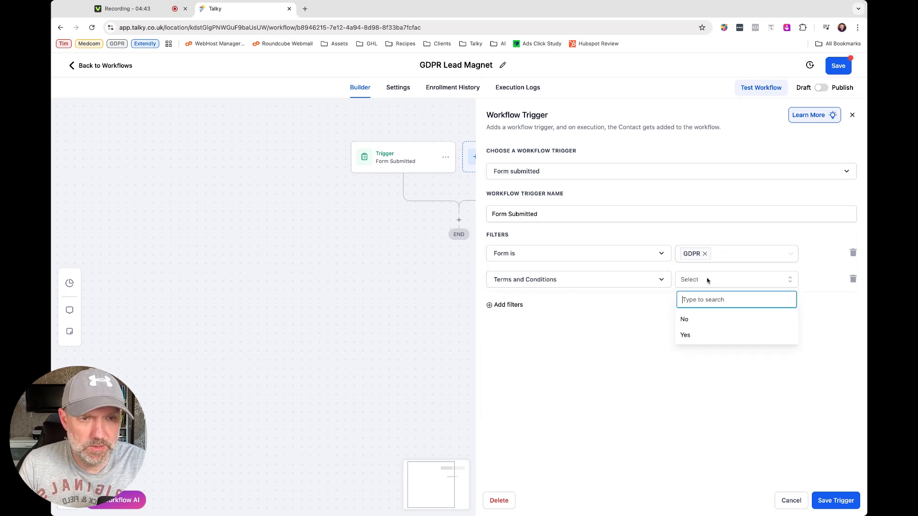
{"action": "left_click", "coordinate": [696, 336]}
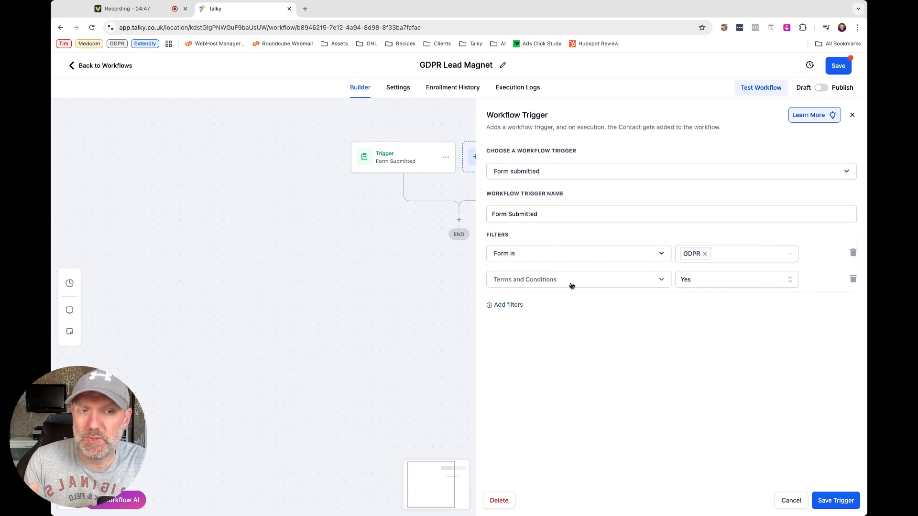
- Rename the trigger to "Form Submitted - Yes" and save it
{"action": "left_click", "coordinate": [547, 214]}
{"action": "type", "text": "- Yes"}
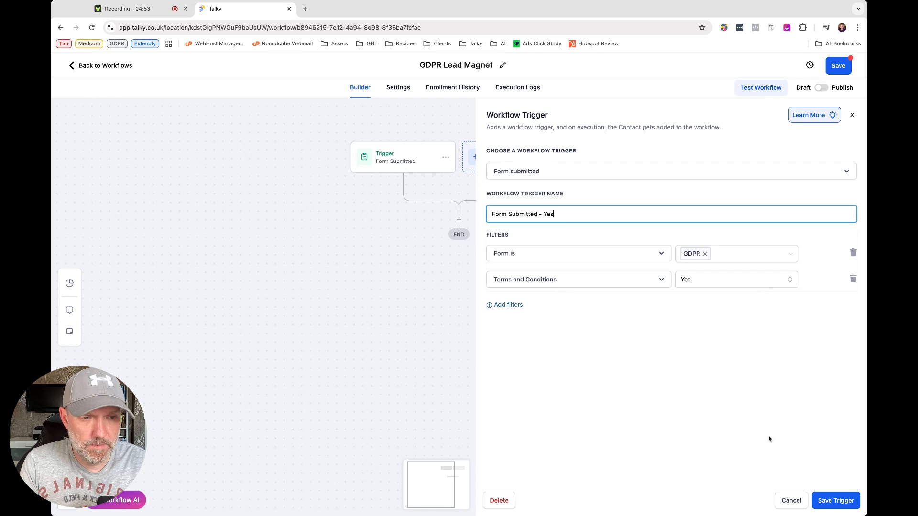
{"action": "left_click", "coordinate": [830, 503]}
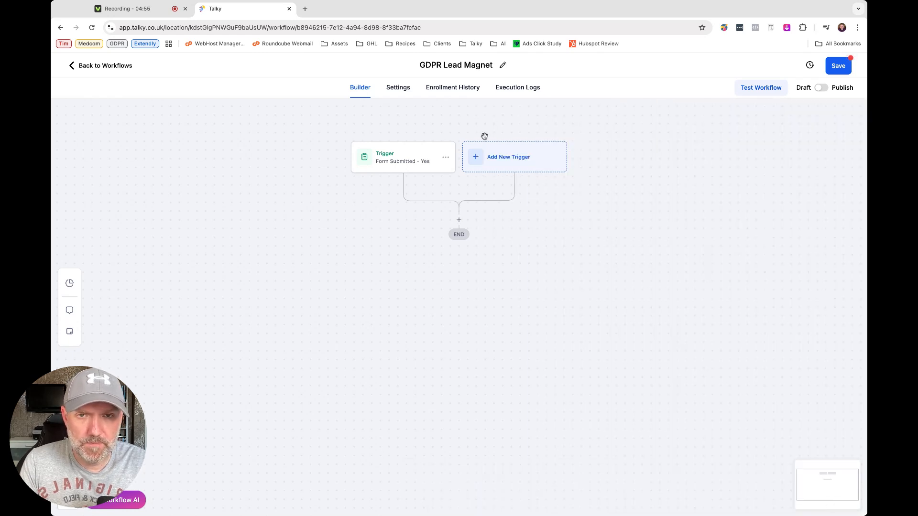
- Add another Form Submitted trigger to the workflow and filter it with "Form is" set to GDPR
{"action": "left_click", "coordinate": [534, 167]}
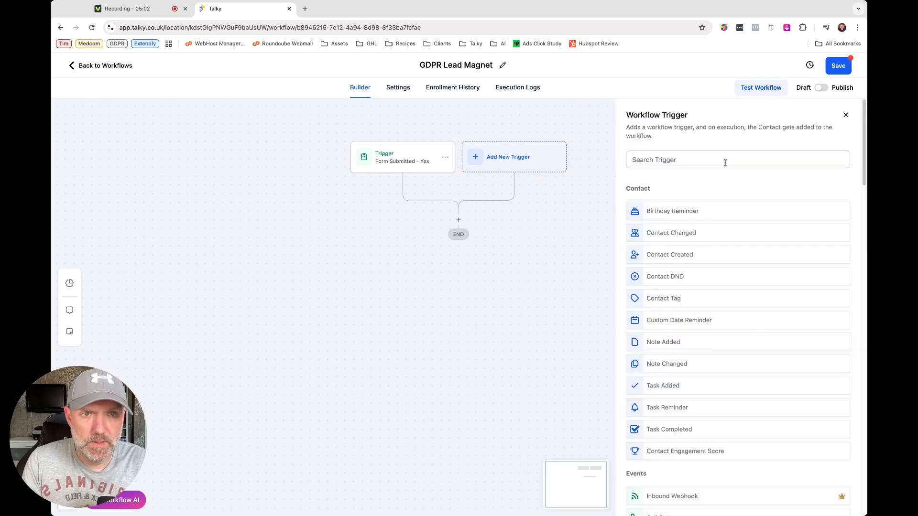
{"action": "type", "text": "form"}
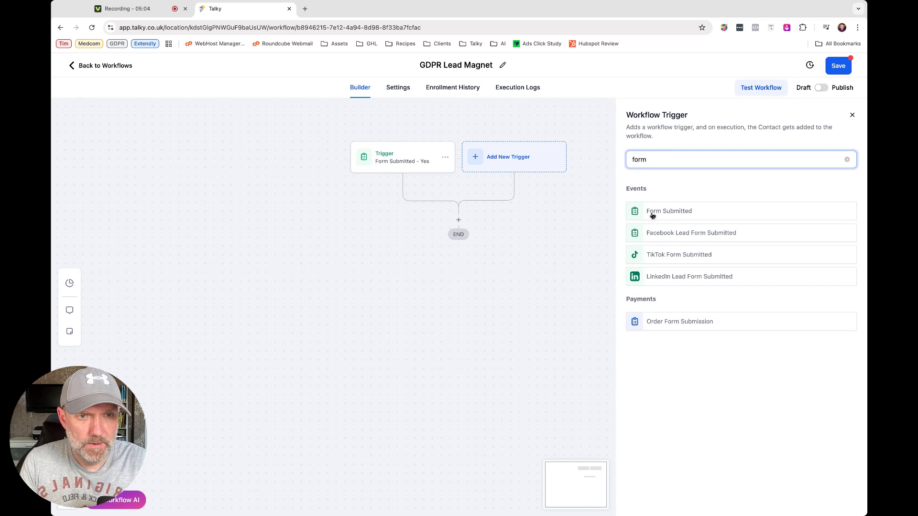
{"action": "left_click", "coordinate": [651, 213]}
{"action": "left_click", "coordinate": [506, 246]}
{"action": "left_click", "coordinate": [534, 257]}
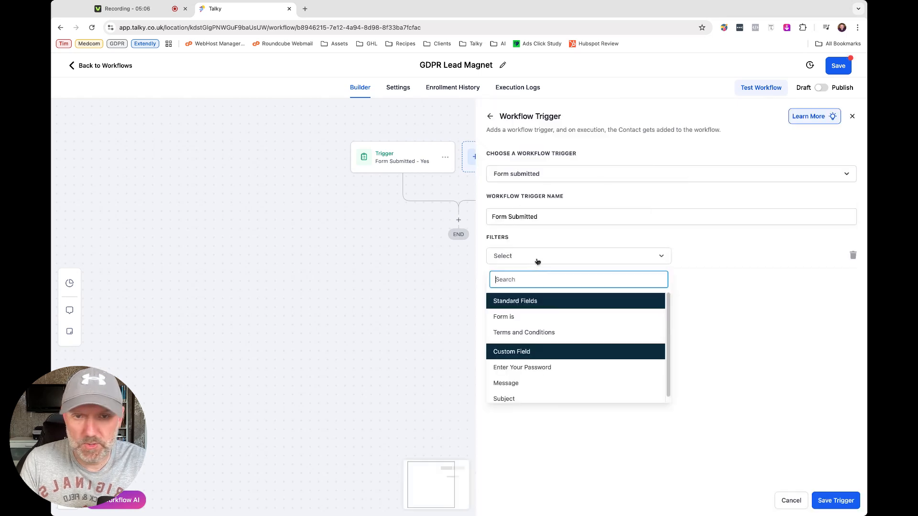
{"action": "left_click", "coordinate": [521, 316]}
{"action": "left_click", "coordinate": [760, 253]}
{"action": "left_click", "coordinate": [694, 276]}
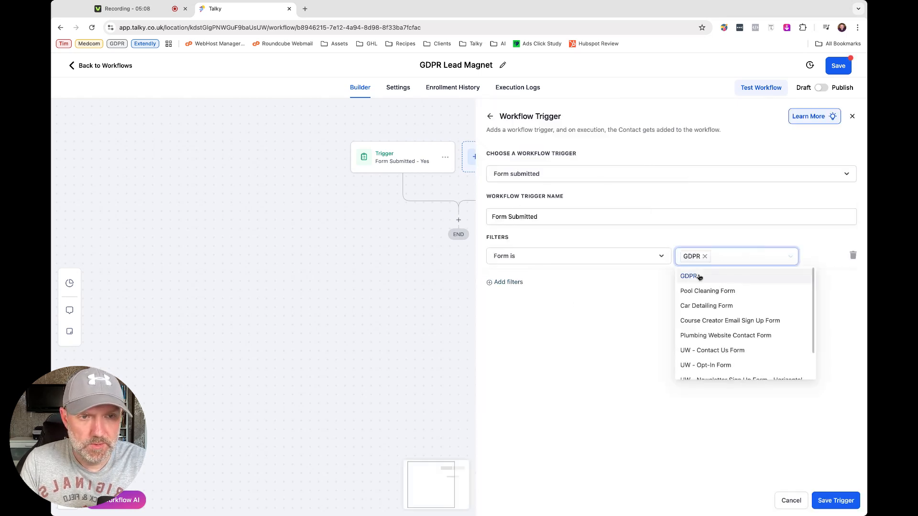
{"action": "left_click", "coordinate": [539, 320]}
- Add a second filter to the new trigger with Terms and Conditions set to No, and save the trigger
{"action": "left_click", "coordinate": [508, 286]}
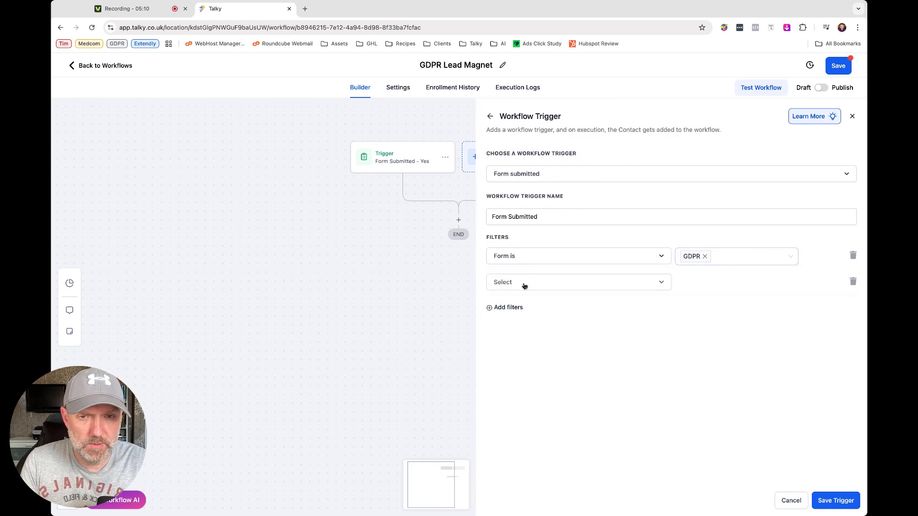
{"action": "left_click", "coordinate": [526, 285]}
{"action": "left_click", "coordinate": [530, 344]}
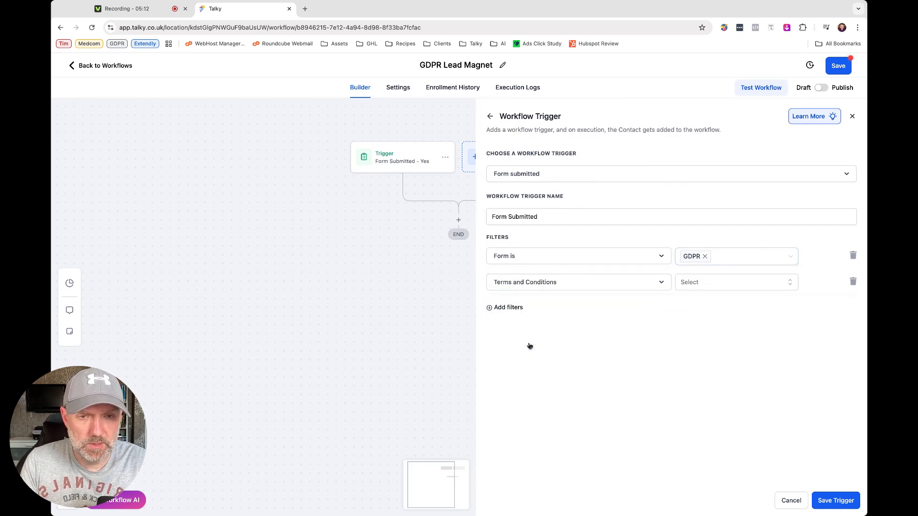
{"action": "left_click", "coordinate": [718, 282]}
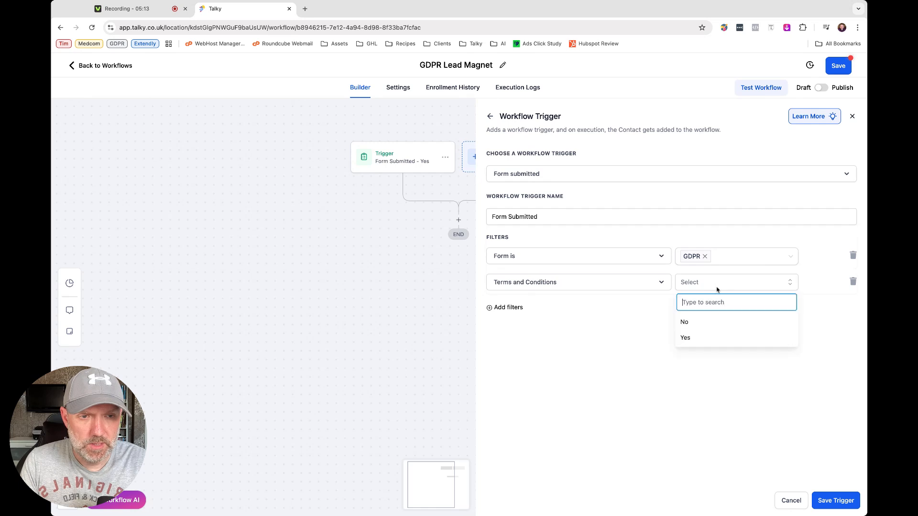
{"action": "left_click", "coordinate": [694, 323]}
{"action": "left_click", "coordinate": [830, 500]}
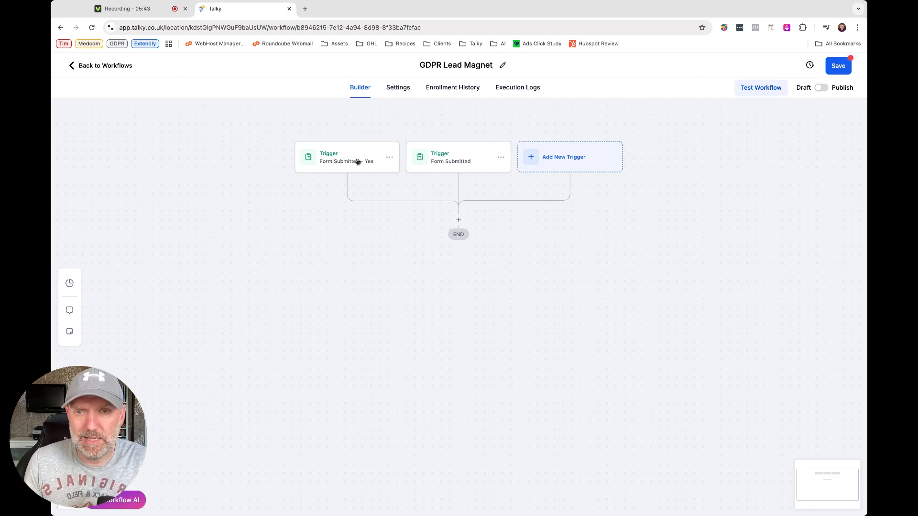
- Rename the second trigger to "Form Submitted - No", save it, and save the workflow
{"action": "left_click", "coordinate": [472, 163]}
{"action": "left_click", "coordinate": [555, 211]}
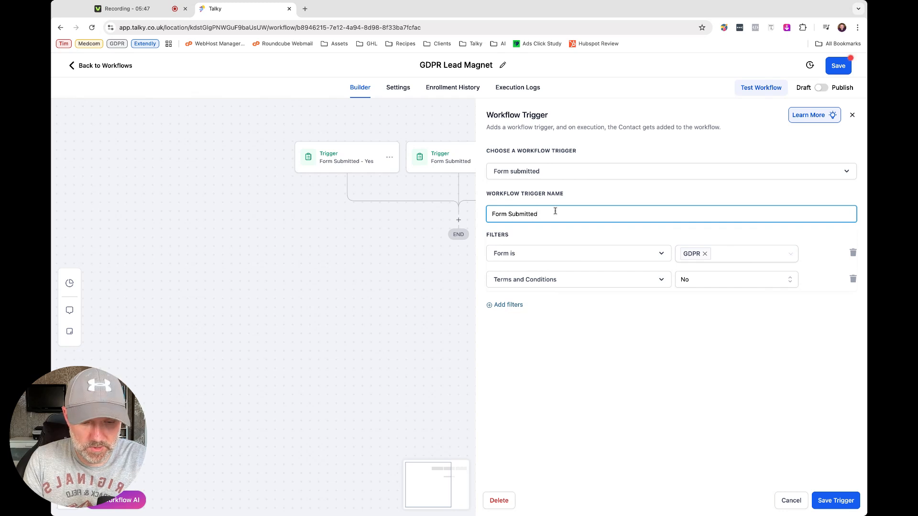
{"action": "left_click", "coordinate": [832, 500]}
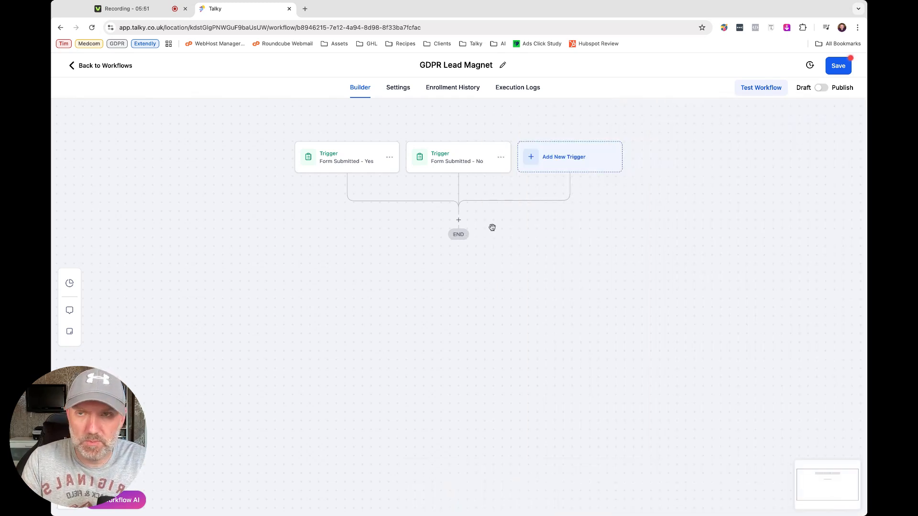
{"action": "left_click", "coordinate": [838, 69]}
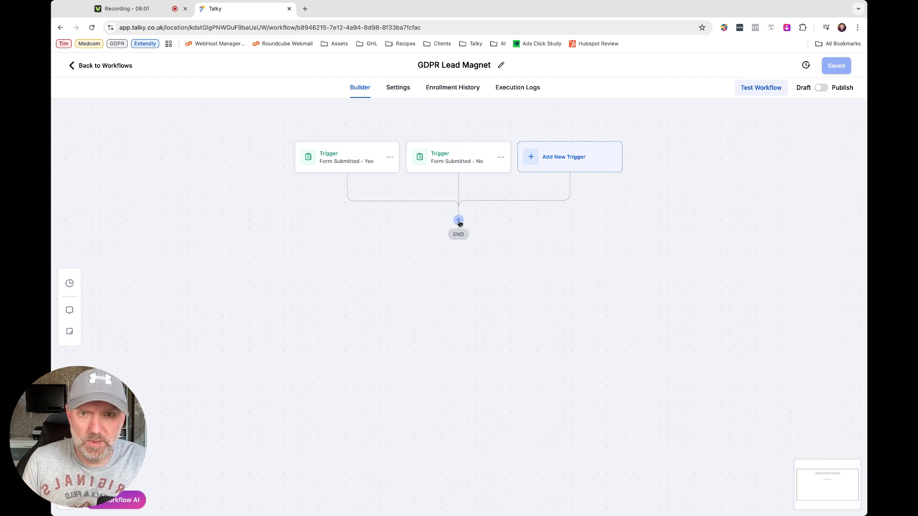
- Add a Condition action below the triggers, finding it by searching the actions for "if", and name it "Have they consented?"
{"action": "left_click", "coordinate": [459, 220]}
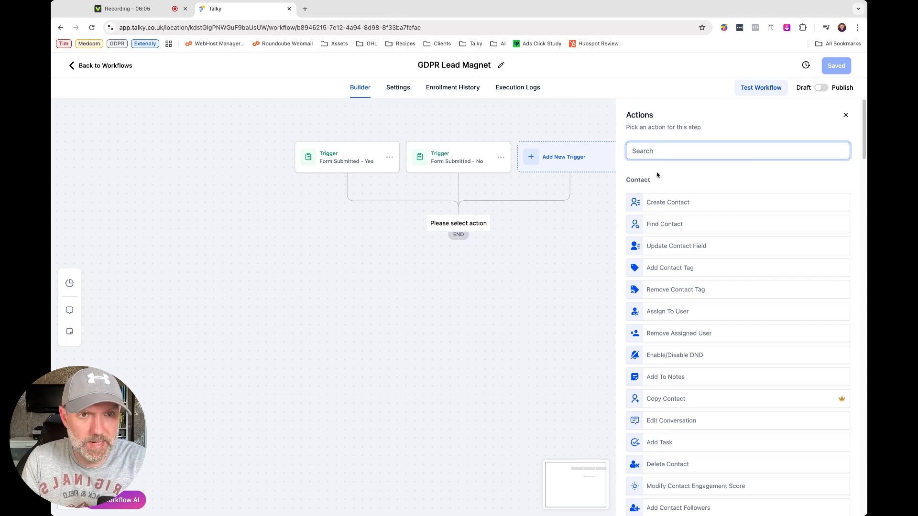
{"action": "type", "text": "if"}
{"action": "left_click", "coordinate": [683, 196]}
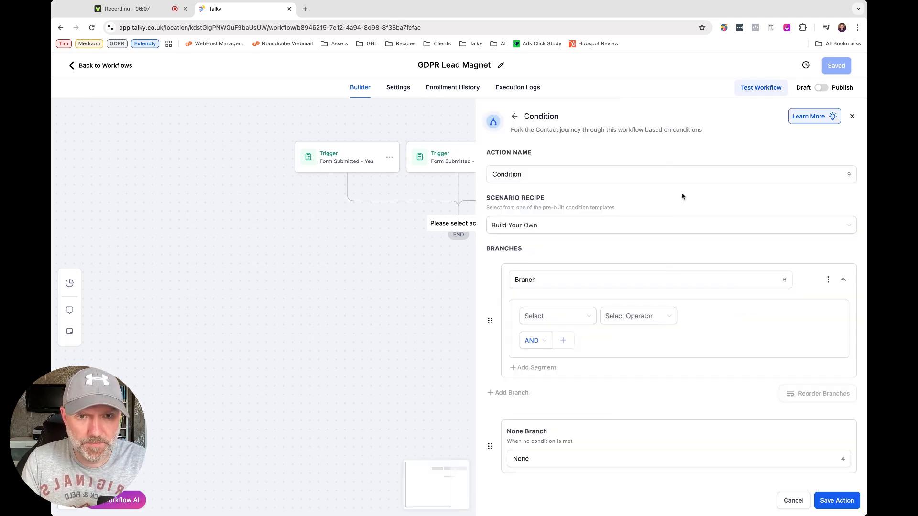
{"action": "left_click", "coordinate": [546, 176]}
{"action": "left_click_drag", "start_coordinate": [581, 174], "coordinate": [462, 181]}
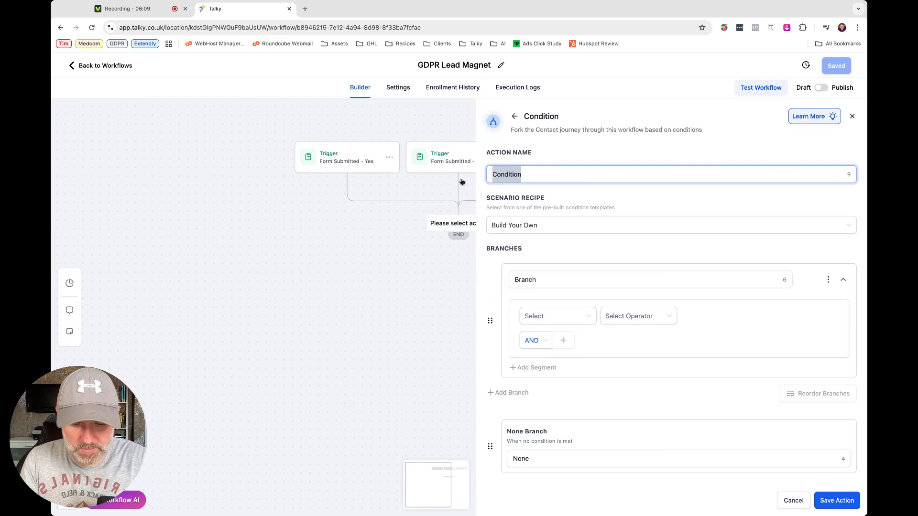
{"action": "type", "text": "Have they cons"}
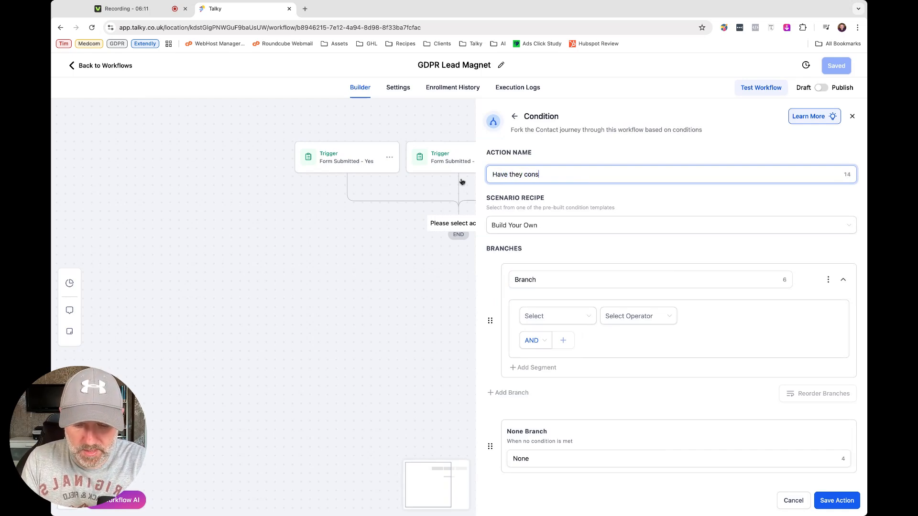
{"action": "type", "text": "ented?"}
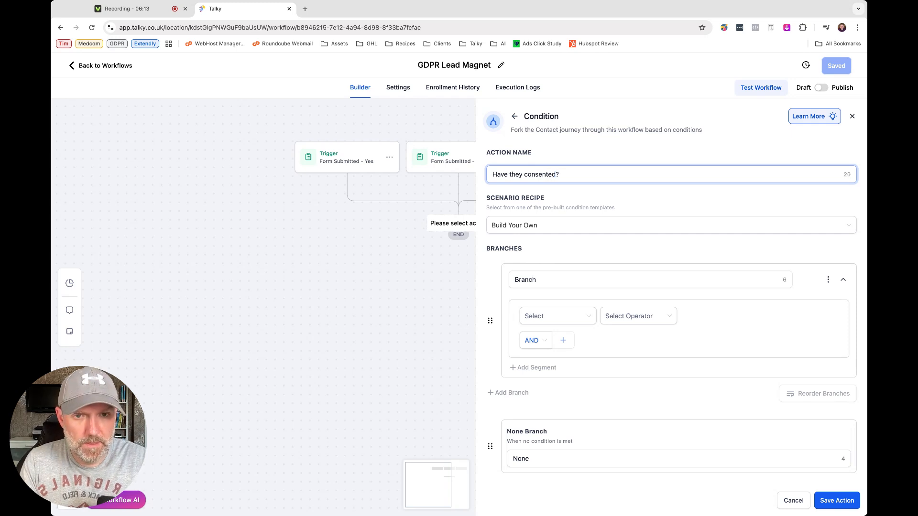
- Name the condition's first branch "Yes" and its None branch "No"
{"action": "left_click", "coordinate": [543, 276]}
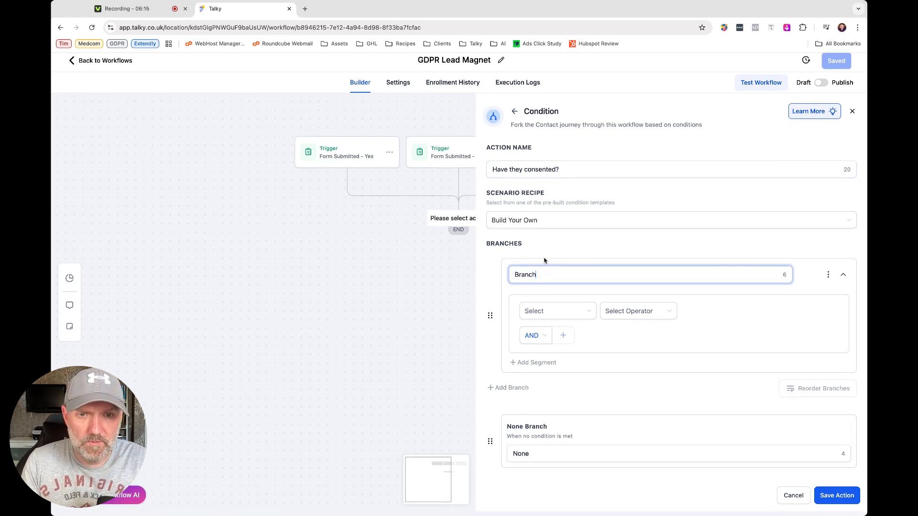
{"action": "double_click", "coordinate": [555, 280]}
{"action": "type", "text": "Y"}
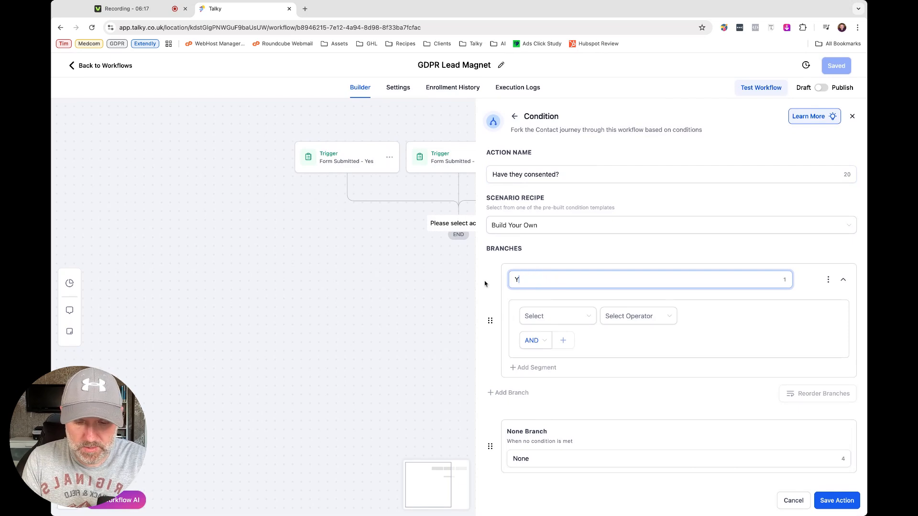
{"action": "type", "text": "es"}
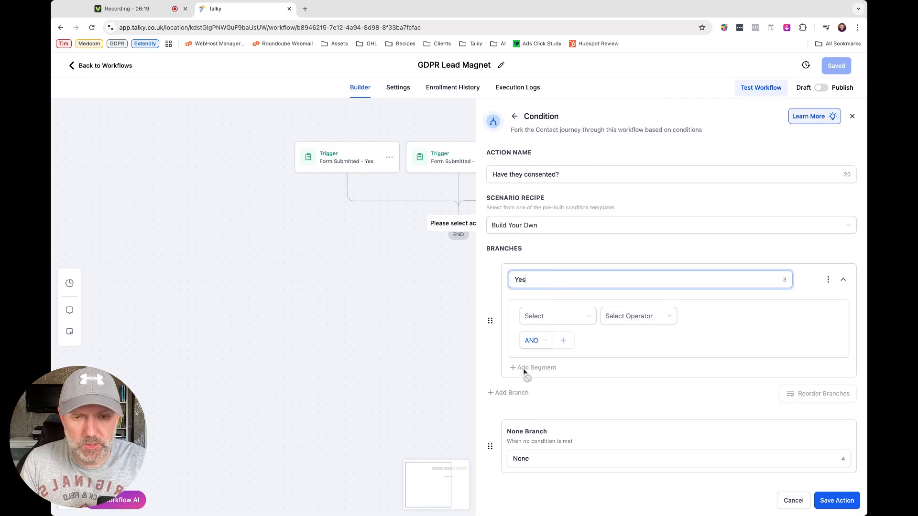
{"action": "left_click", "coordinate": [569, 458]}
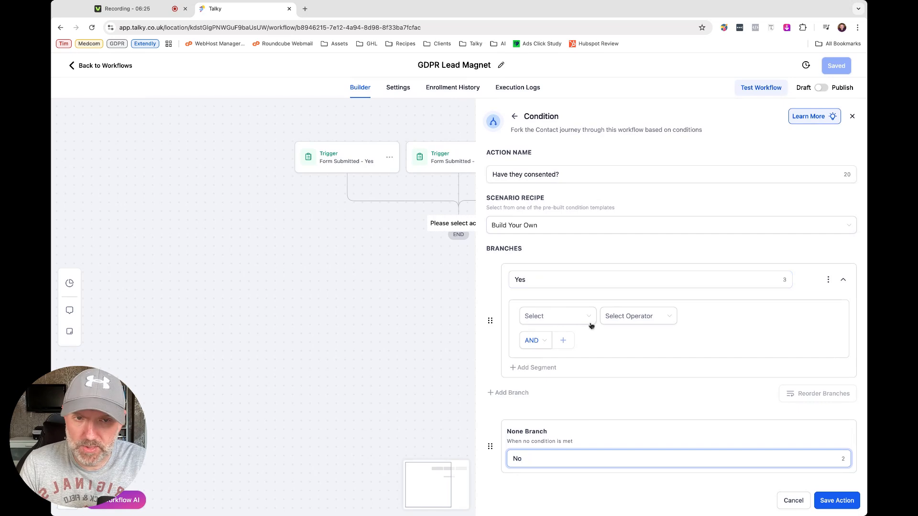
- Set the Yes branch's condition to Workflow Trigger Is "Form Submitted - Yes" and save the action
{"action": "left_click", "coordinate": [572, 318]}
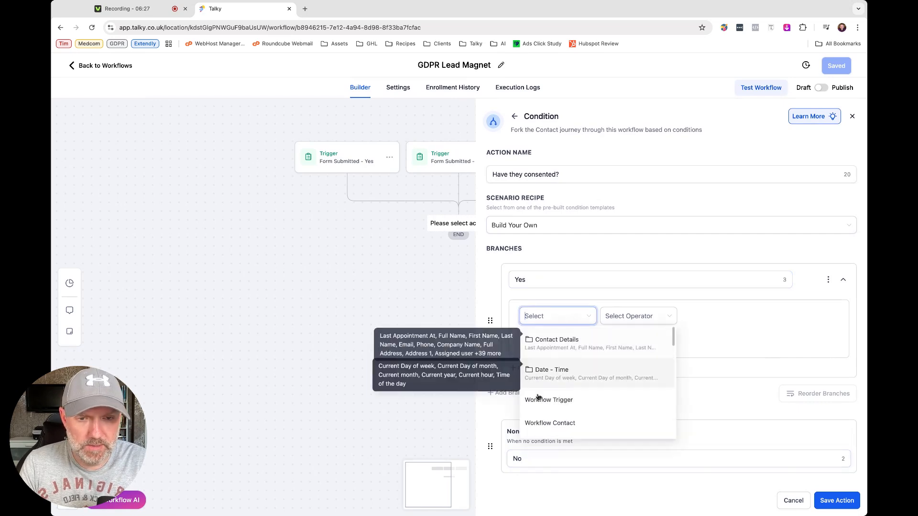
{"action": "left_click", "coordinate": [557, 404]}
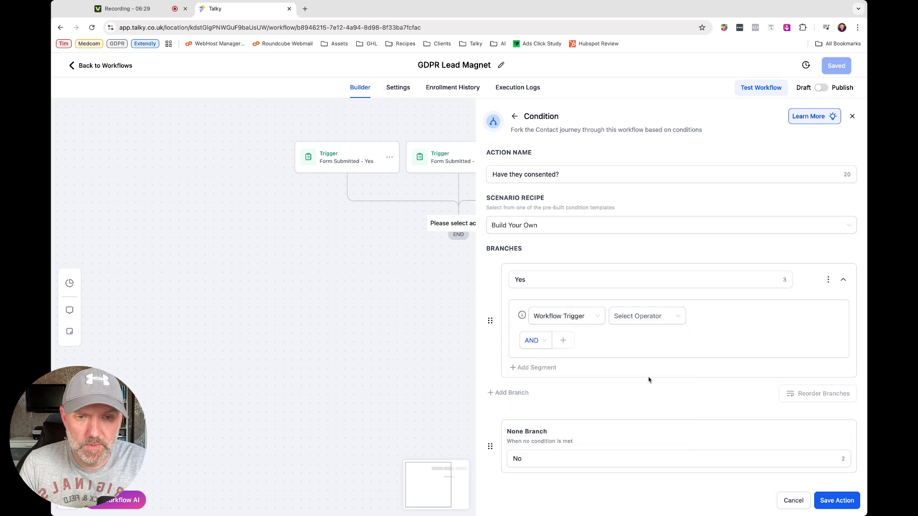
{"action": "left_click", "coordinate": [630, 319]}
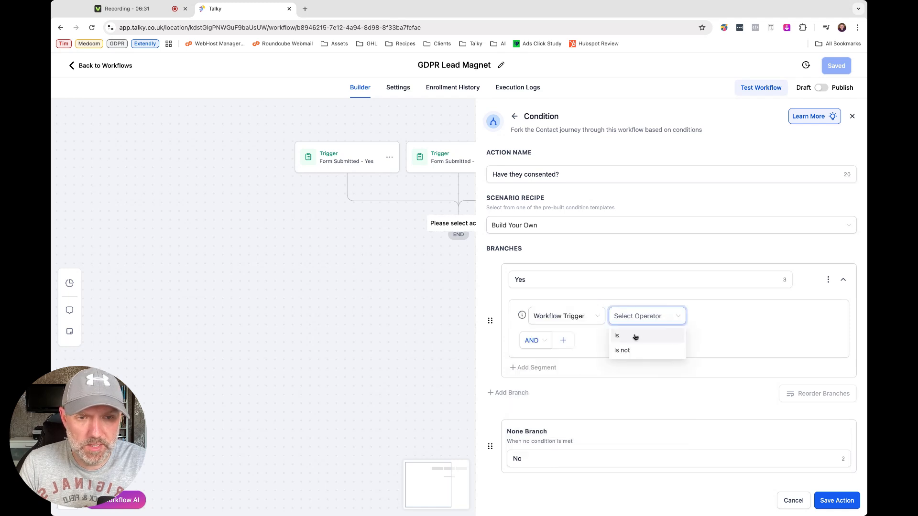
{"action": "left_click", "coordinate": [636, 337]}
{"action": "left_click", "coordinate": [731, 320]}
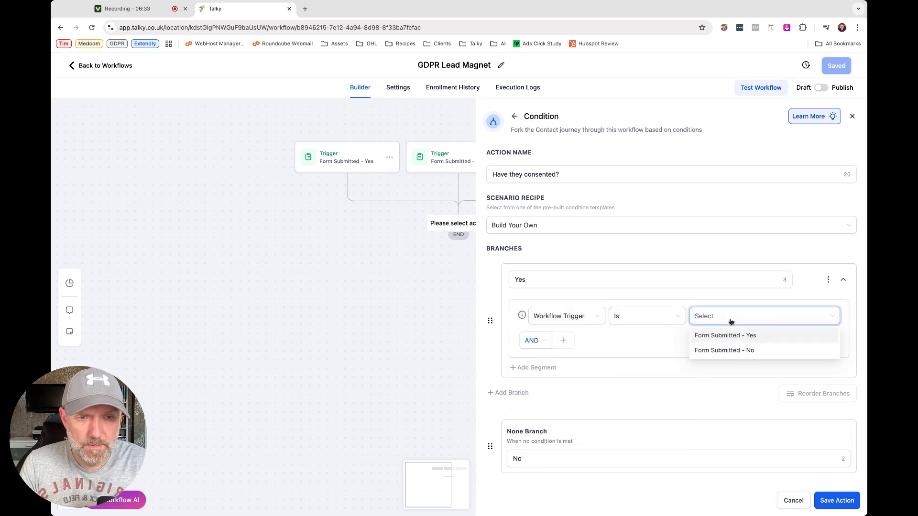
{"action": "left_click", "coordinate": [723, 336]}
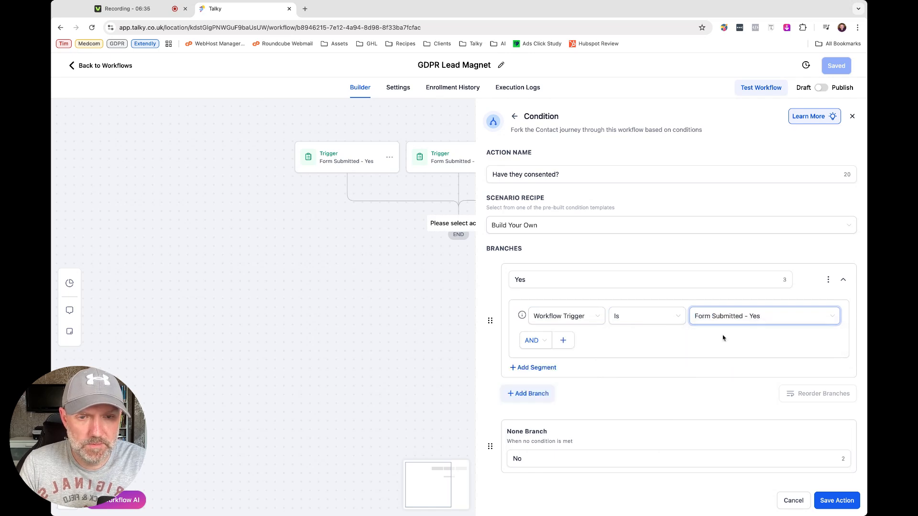
{"action": "left_click", "coordinate": [836, 501]}
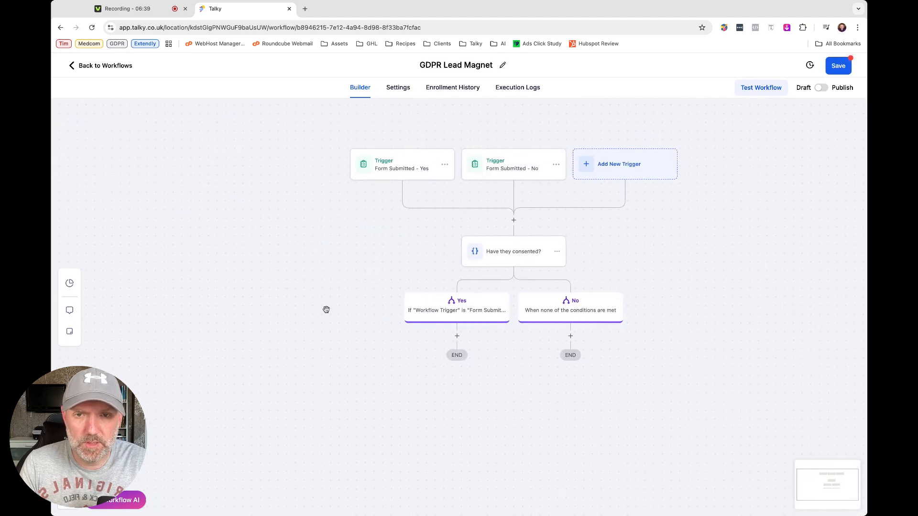
- Review the branch settings of the "Have they consented?" condition and close it without changes
{"action": "left_click", "coordinate": [518, 257]}
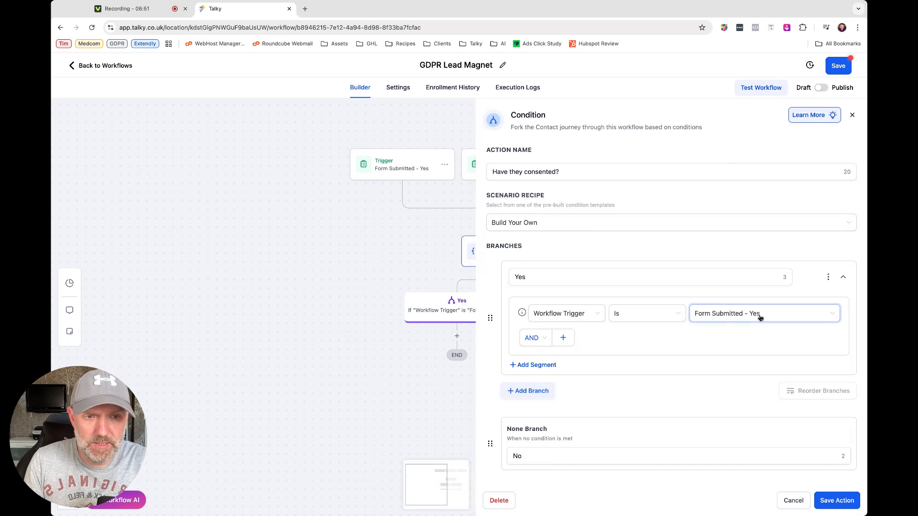
{"action": "left_click", "coordinate": [540, 278]}
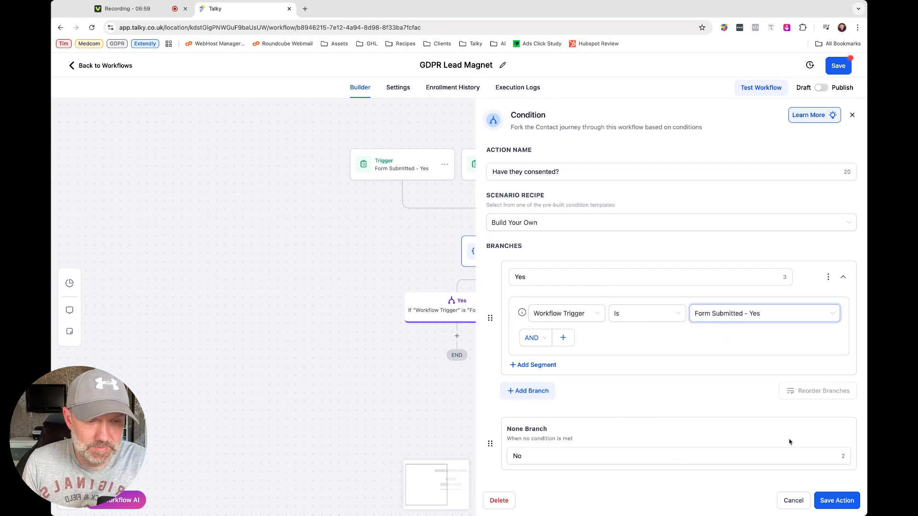
{"action": "left_click", "coordinate": [793, 500]}
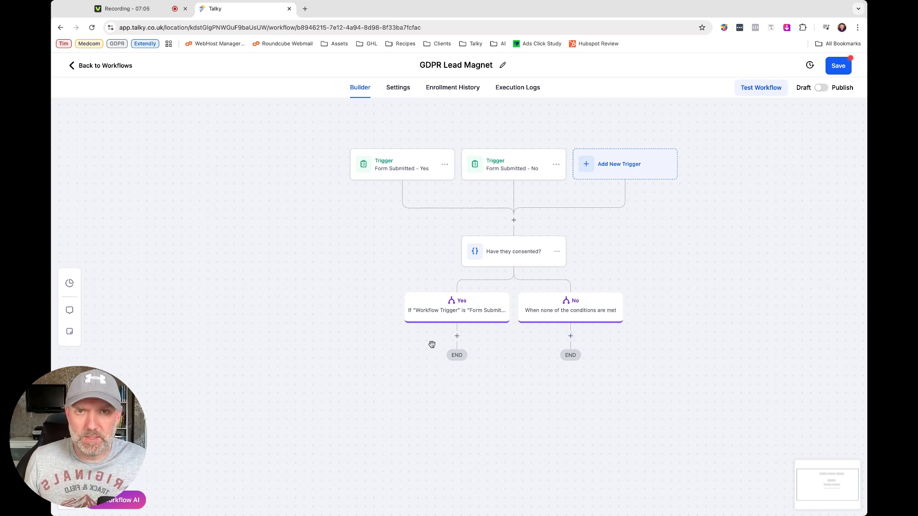
- Add a Send Email action under the Yes branch with the subject "Here's your lead magnet"
{"action": "left_click", "coordinate": [456, 338]}
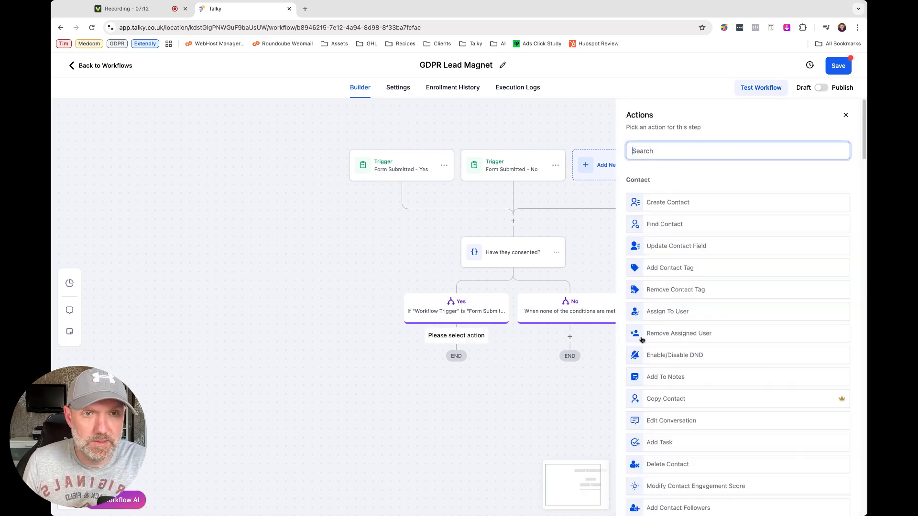
{"action": "type", "text": "email"}
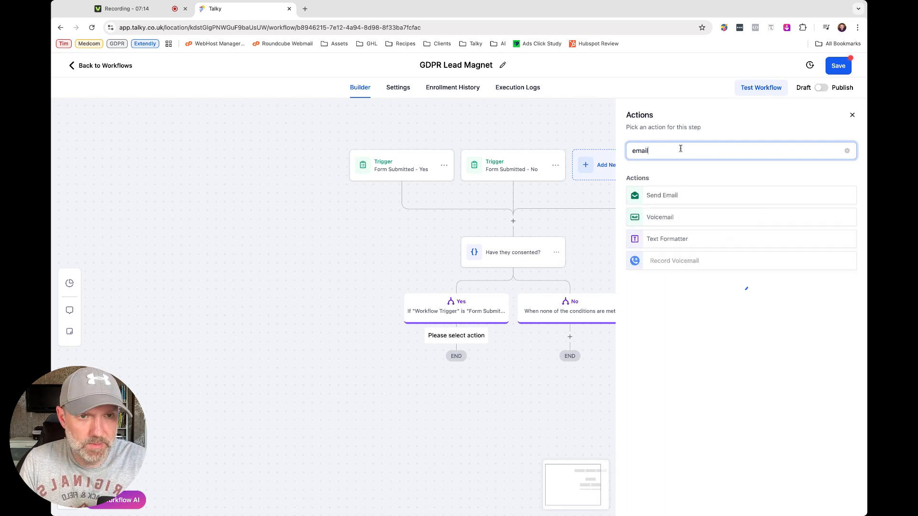
{"action": "left_click", "coordinate": [675, 197]}
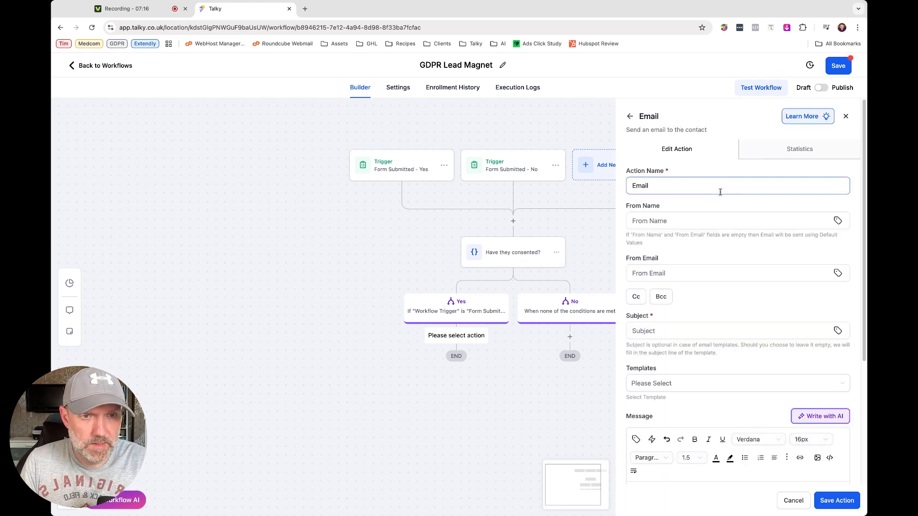
{"action": "scroll", "coordinate": [703, 225], "scroll_direction": "down", "scroll_amount": 3}
{"action": "left_click", "coordinate": [658, 266]}
{"action": "type", "text": "Here's your lead magnet"}
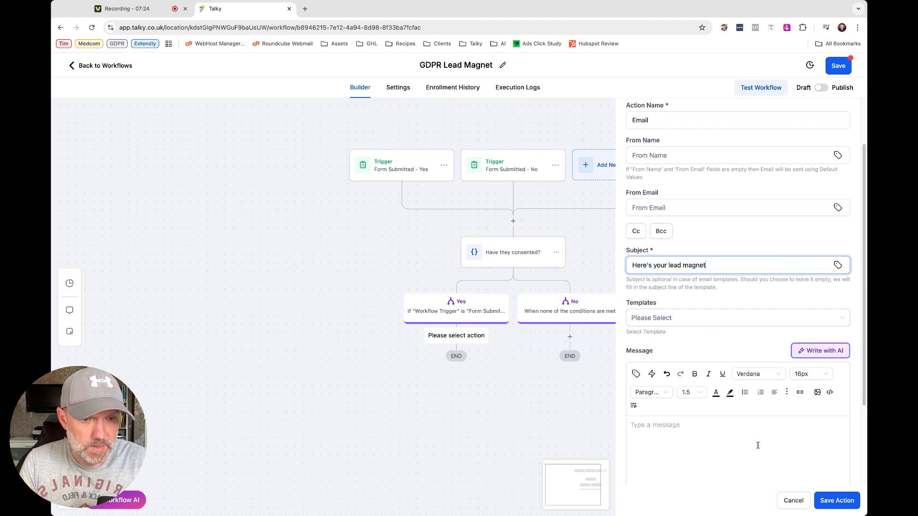
- Write the email message "Hi {{contact.first_name}}" followed by "Click here to download your lead magnet." and save the action
{"action": "left_click", "coordinate": [674, 439]}
{"action": "type", "text": "Hi"}
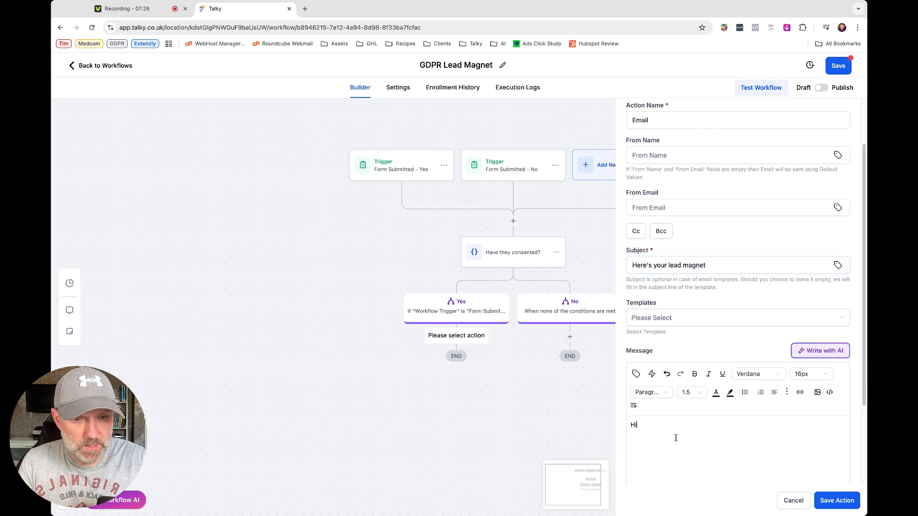
{"action": "left_click", "coordinate": [636, 374]}
{"action": "left_click", "coordinate": [615, 175]}
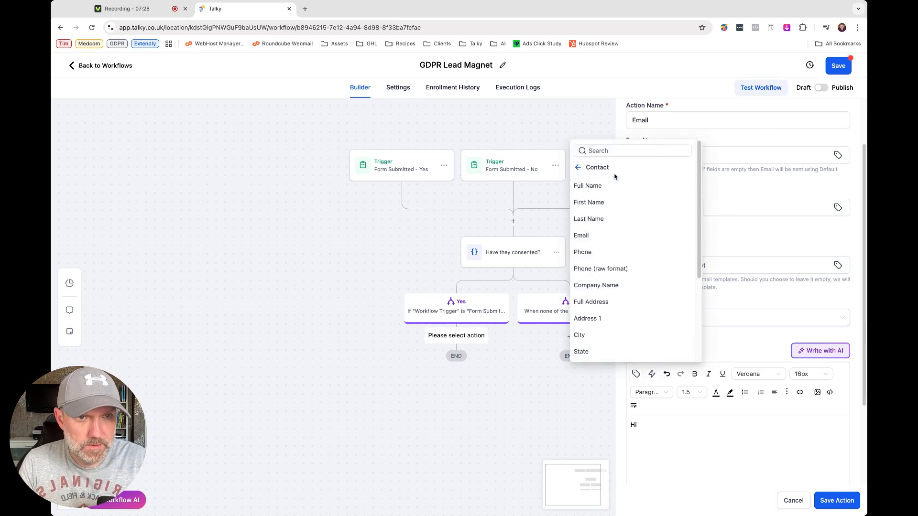
{"action": "left_click", "coordinate": [591, 202]}
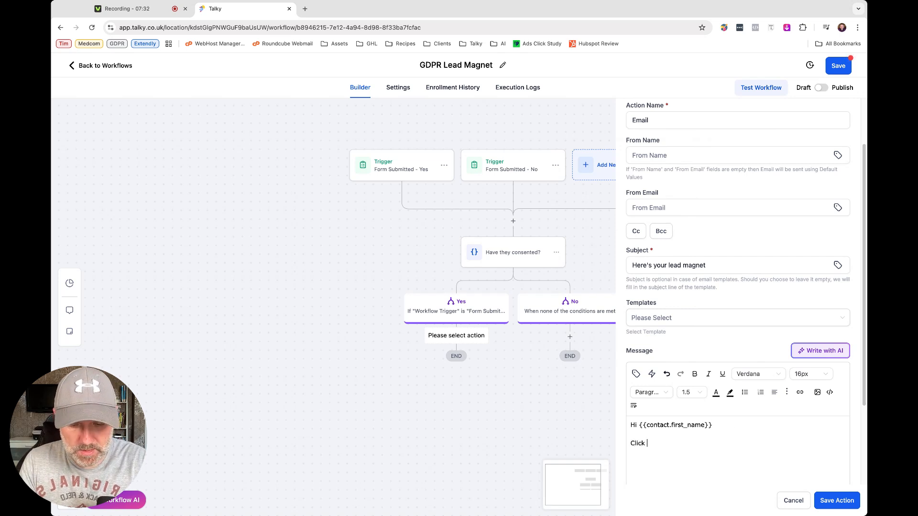
{"action": "type", "text": "load your lead mag"}
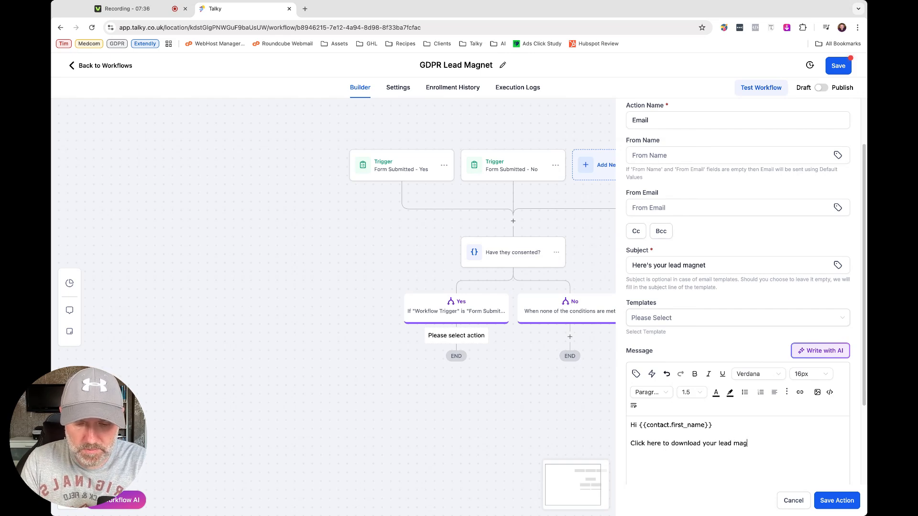
{"action": "type", "text": "net."}
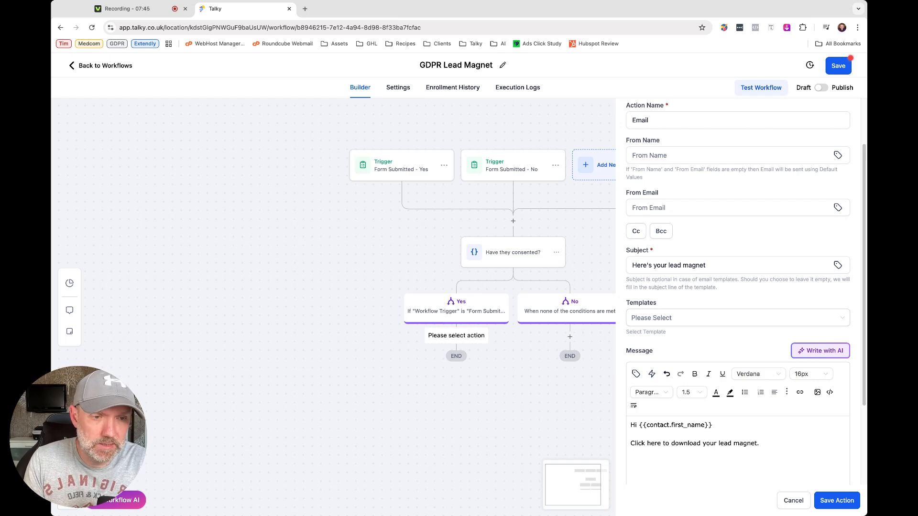
{"action": "mouse_move", "coordinate": [758, 442]}
{"action": "left_mouse_down"}
{"action": "mouse_move", "coordinate": [734, 443]}
{"action": "mouse_move", "coordinate": [767, 445]}
{"action": "left_mouse_up"}
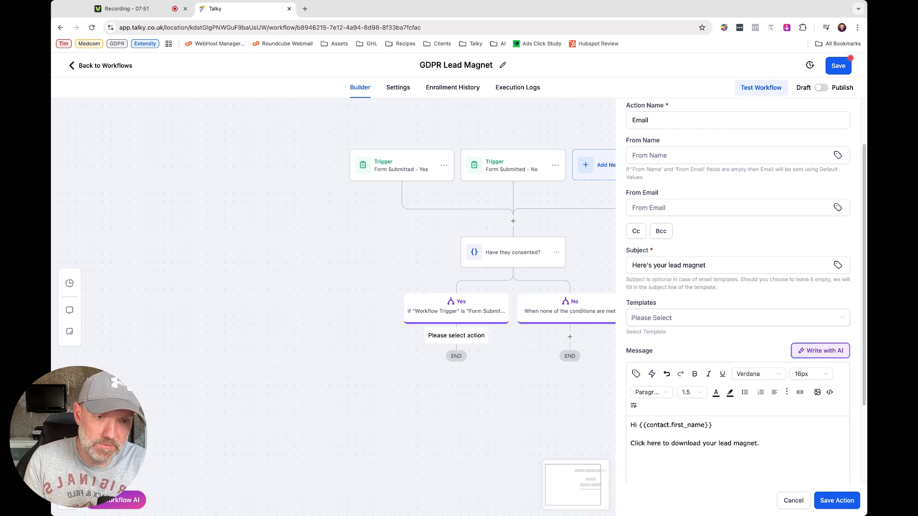
{"action": "left_click", "coordinate": [833, 500]}
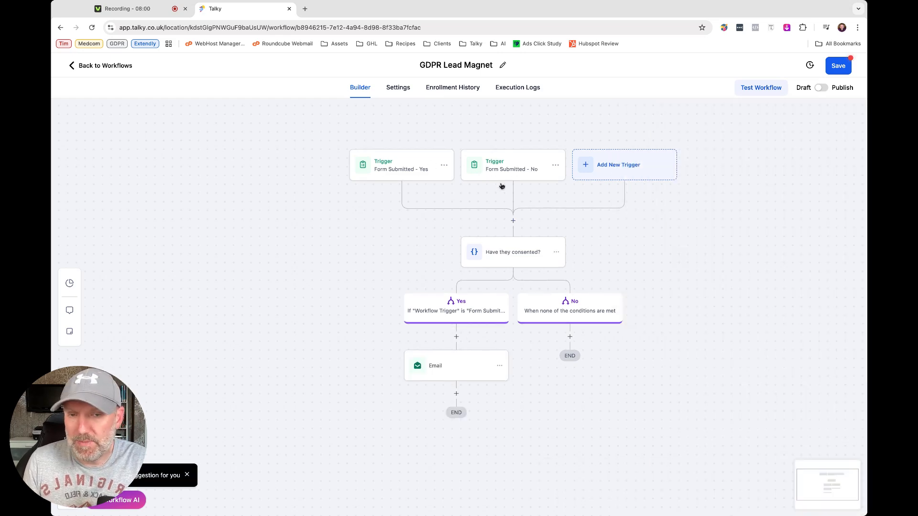
- Copy the Yes branch's Email action into the No branch
{"action": "left_click", "coordinate": [499, 368]}
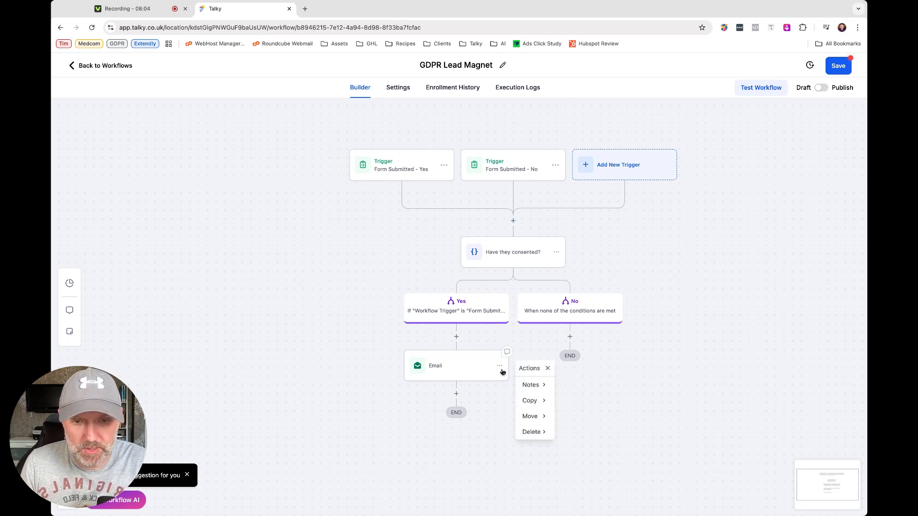
{"action": "mouse_move", "coordinate": [548, 397]}
{"action": "left_click", "coordinate": [577, 384]}
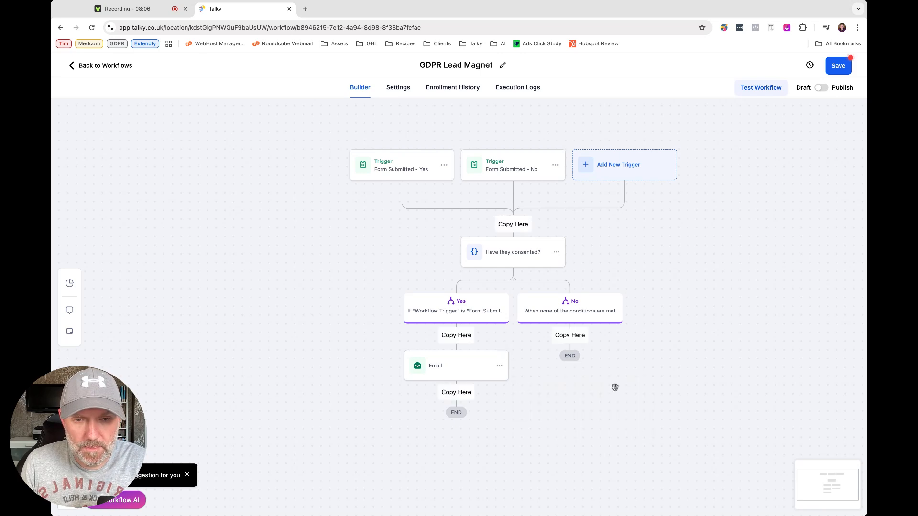
{"action": "left_click", "coordinate": [565, 337]}
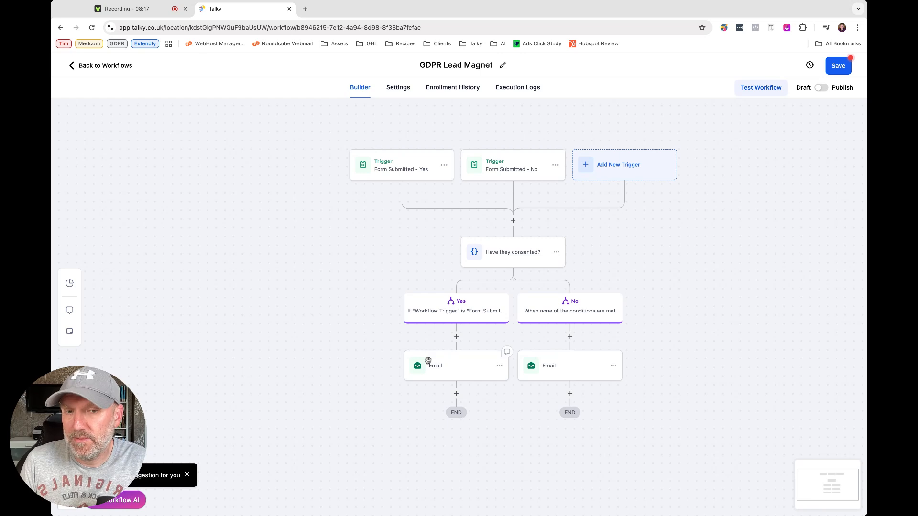
{"action": "left_click", "coordinate": [456, 395]}
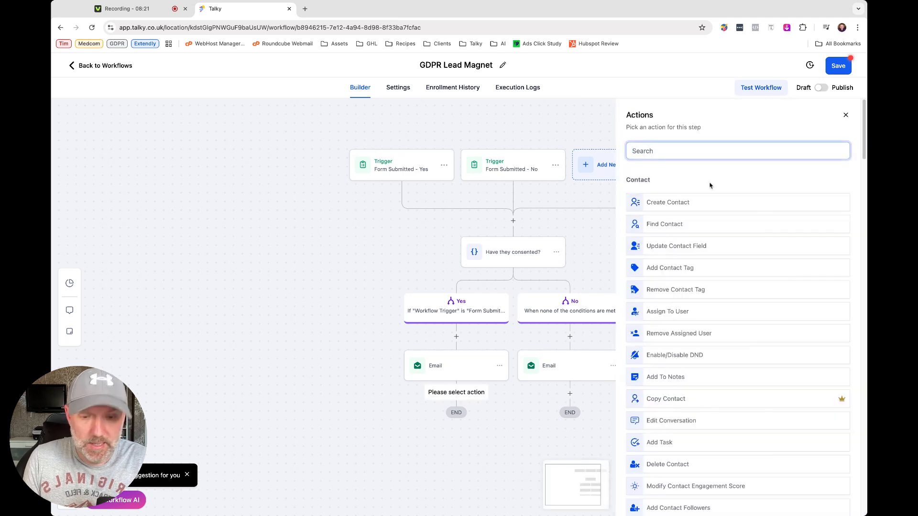
{"action": "type", "text": "work"}
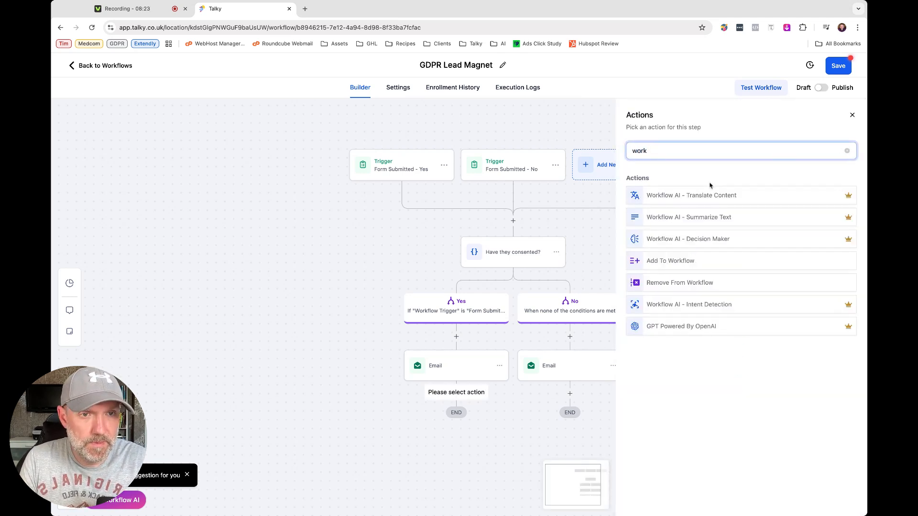
{"action": "left_click", "coordinate": [778, 180]}
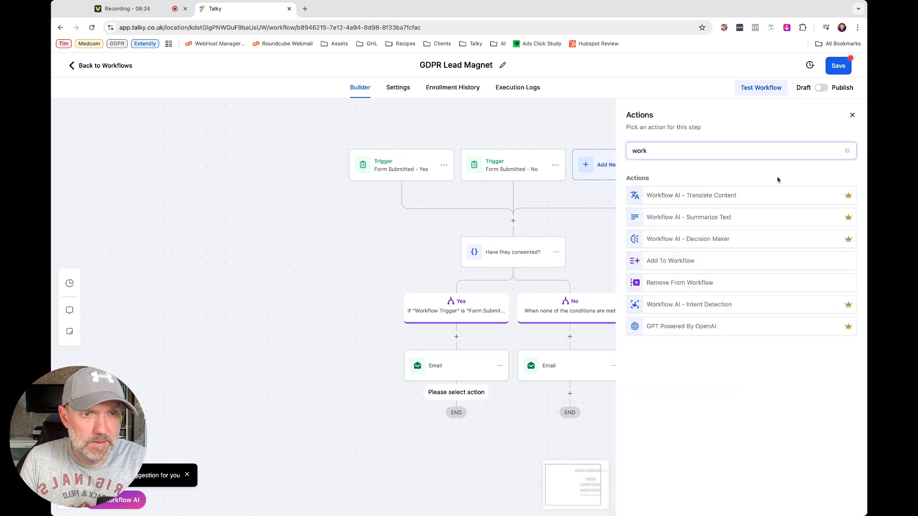
{"action": "left_click", "coordinate": [665, 263]}
{"action": "left_click", "coordinate": [652, 214]}
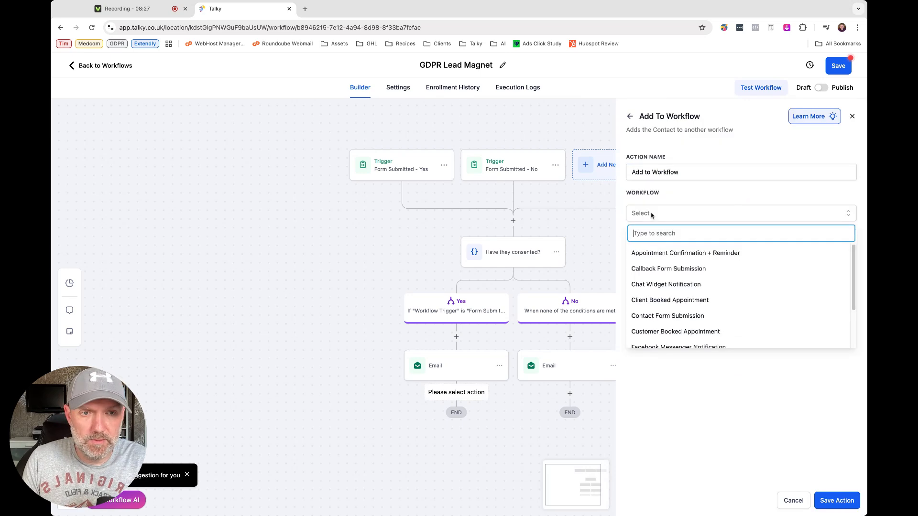
{"action": "scroll", "coordinate": [686, 311], "scroll_direction": "down", "scroll_amount": 1}
{"action": "scroll", "coordinate": [686, 311], "scroll_direction": "up", "scroll_amount": 3}
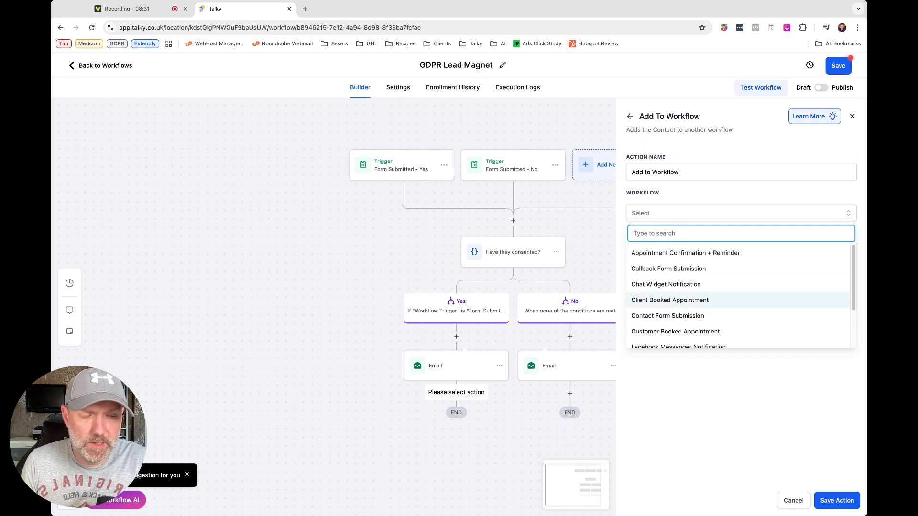
{"action": "left_click", "coordinate": [793, 501]}
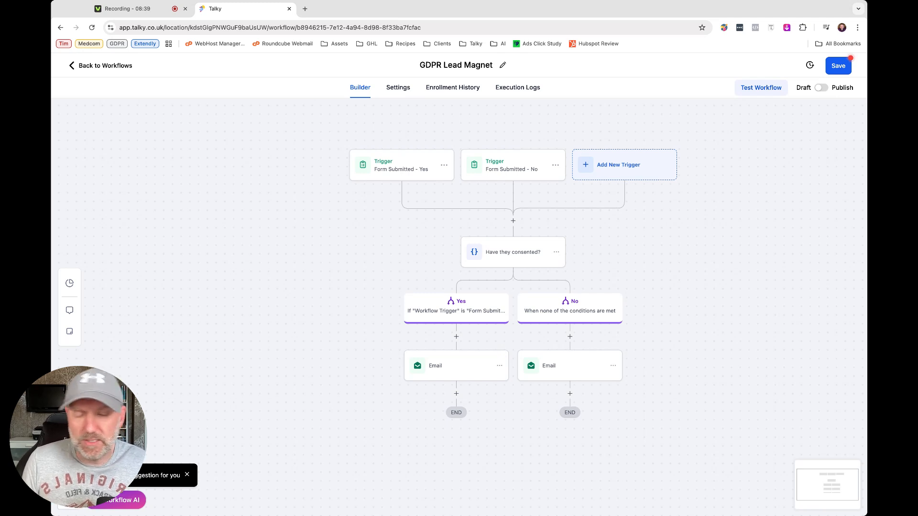
- Add a Wait action after the Yes branch's email with a time delay of 1 day and save it
{"action": "left_click", "coordinate": [456, 393]}
{"action": "type", "text": "wait"}
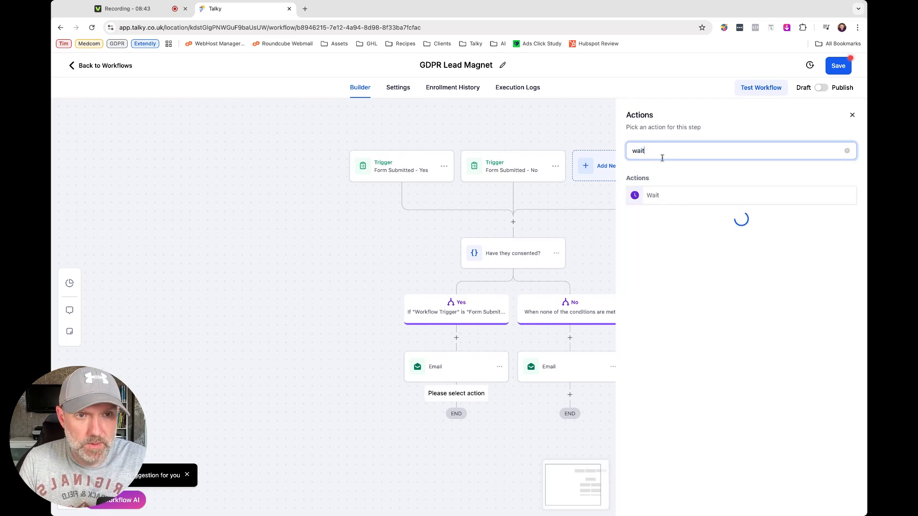
{"action": "left_click", "coordinate": [657, 198]}
{"action": "left_click", "coordinate": [504, 247]}
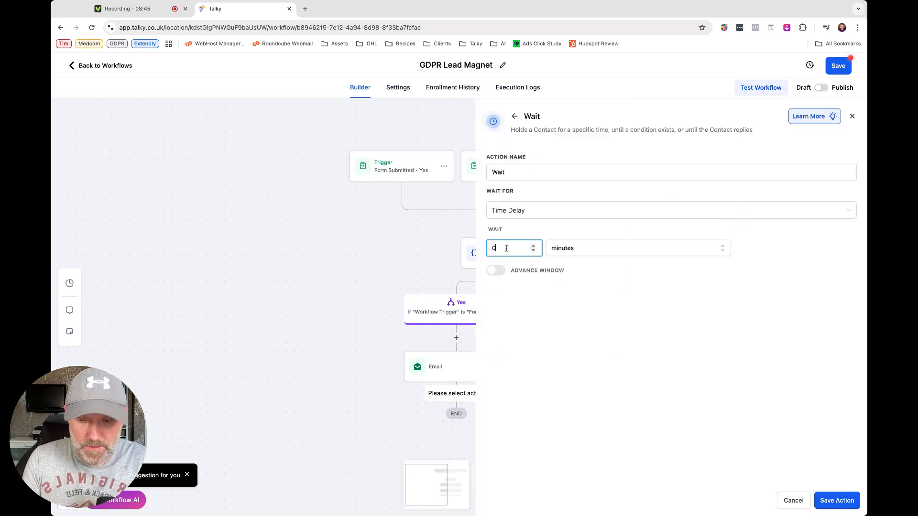
{"action": "type", "text": "1"}
{"action": "left_click", "coordinate": [623, 249]}
{"action": "left_click", "coordinate": [557, 299]}
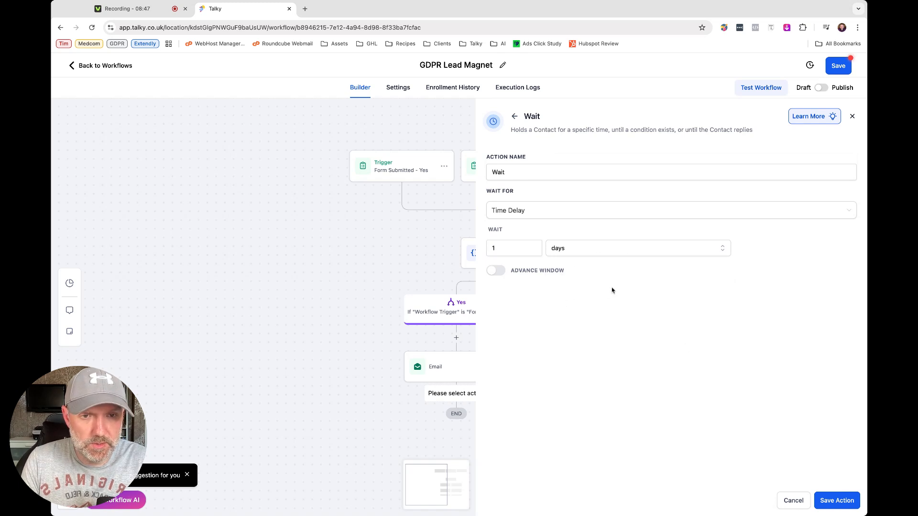
{"action": "left_click", "coordinate": [837, 500]}
- Add a Send Email action after the Wait with the subject "Hope you enjoyed your lead magnet" and save it
{"action": "scroll", "coordinate": [492, 383], "scroll_direction": "down", "scroll_amount": 5}
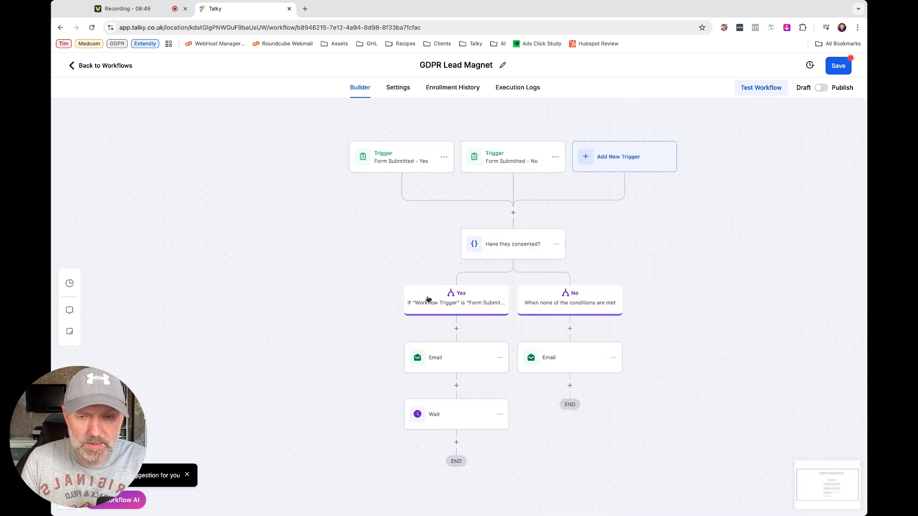
{"action": "left_click", "coordinate": [457, 327]}
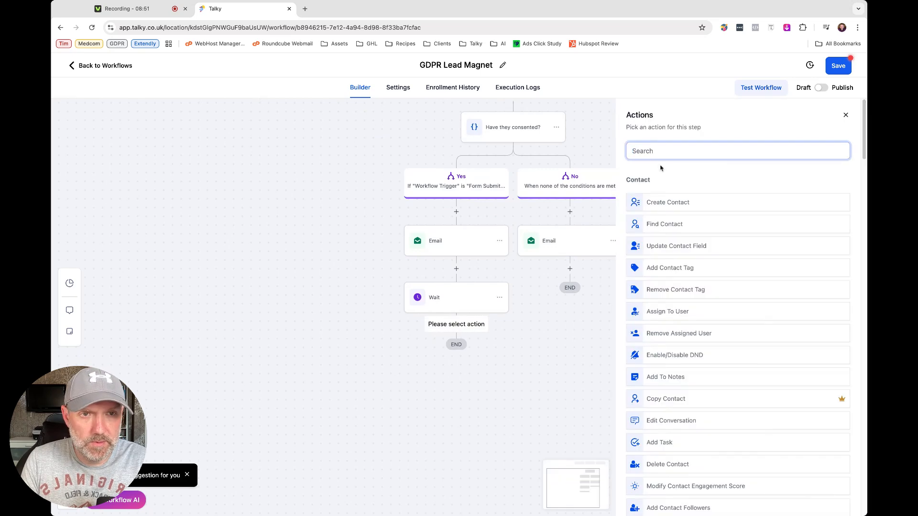
{"action": "type", "text": "email"}
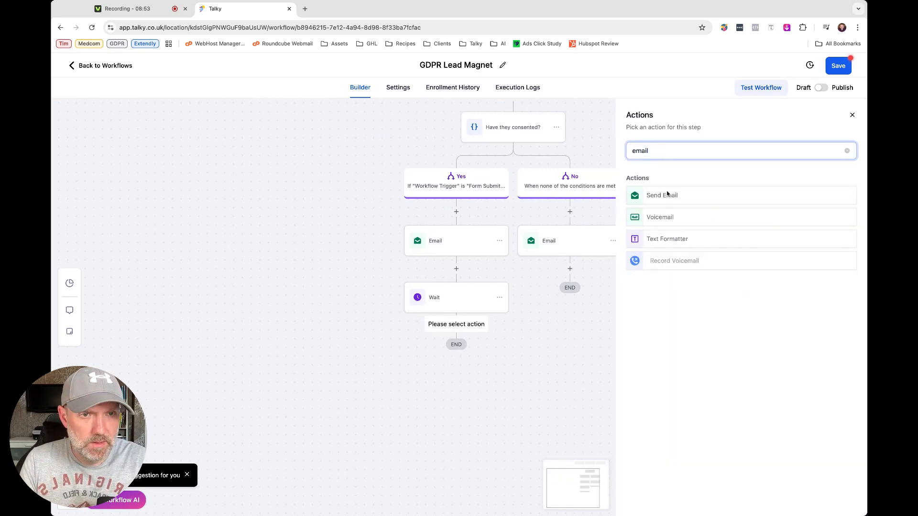
{"action": "left_click", "coordinate": [675, 194]}
{"action": "left_click", "coordinate": [653, 334]}
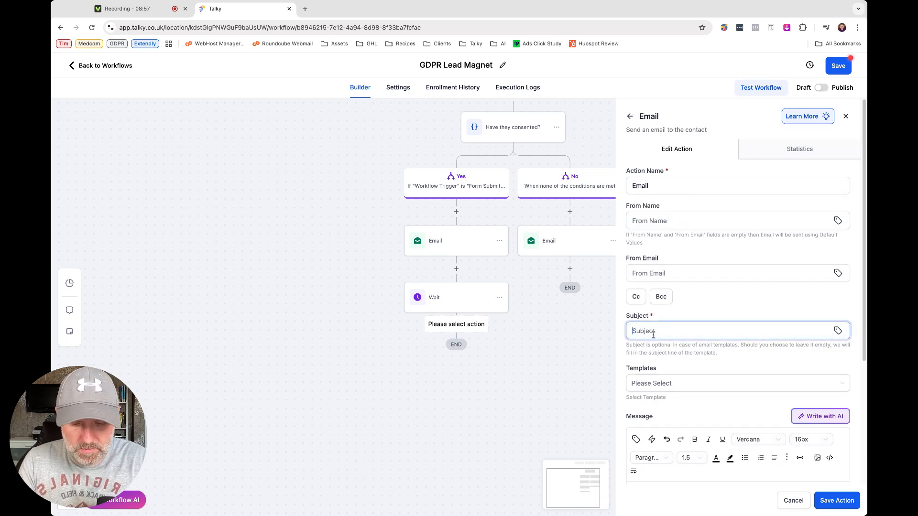
{"action": "type", "text": "Hope you enjo"}
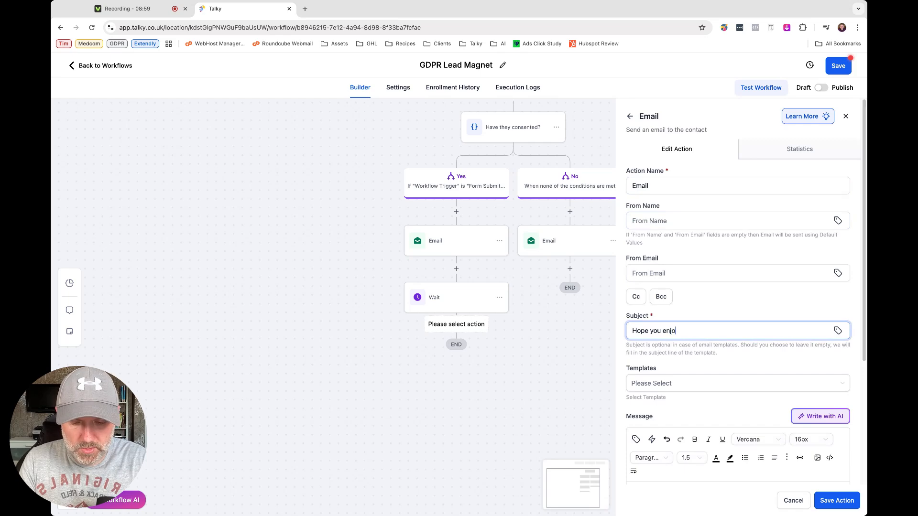
{"action": "type", "text": "yed your lead magnet"}
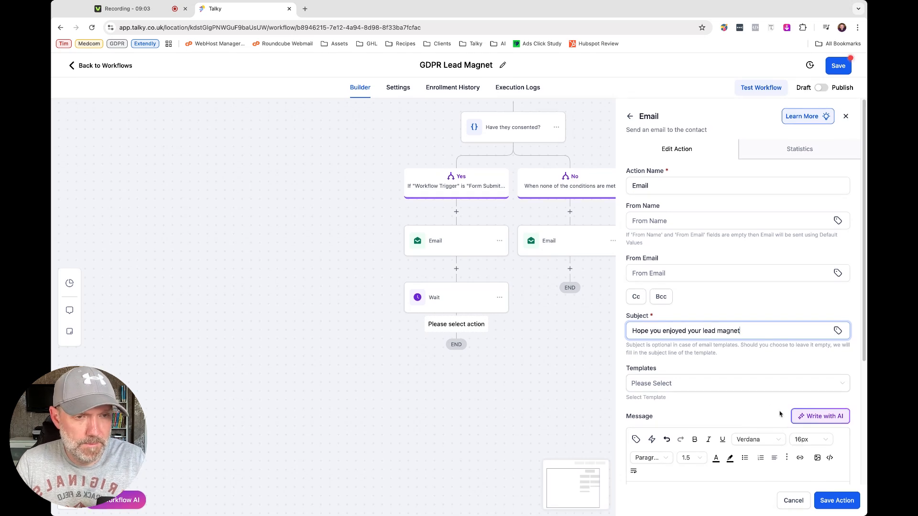
{"action": "left_click", "coordinate": [834, 499]}
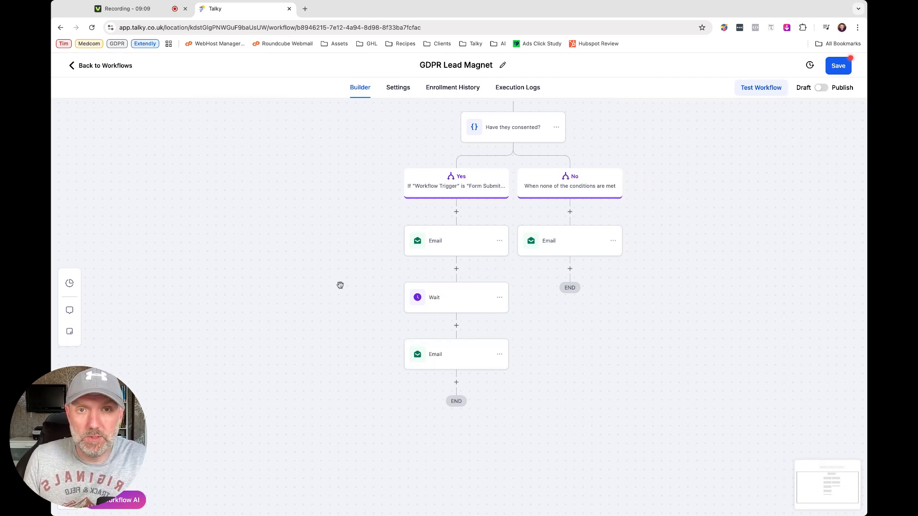
{"action": "scroll", "coordinate": [332, 277], "scroll_direction": "up", "scroll_amount": 5}
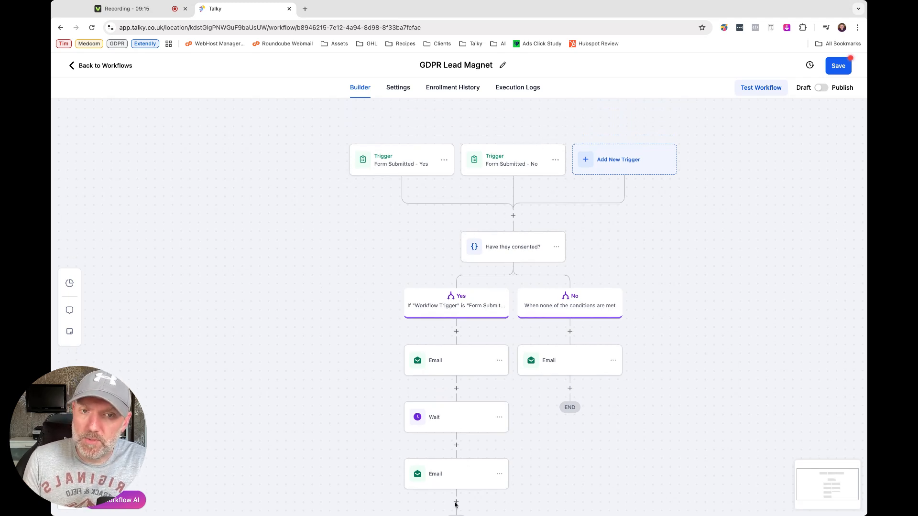
{"action": "scroll", "coordinate": [610, 401], "scroll_direction": "down", "scroll_amount": 2}
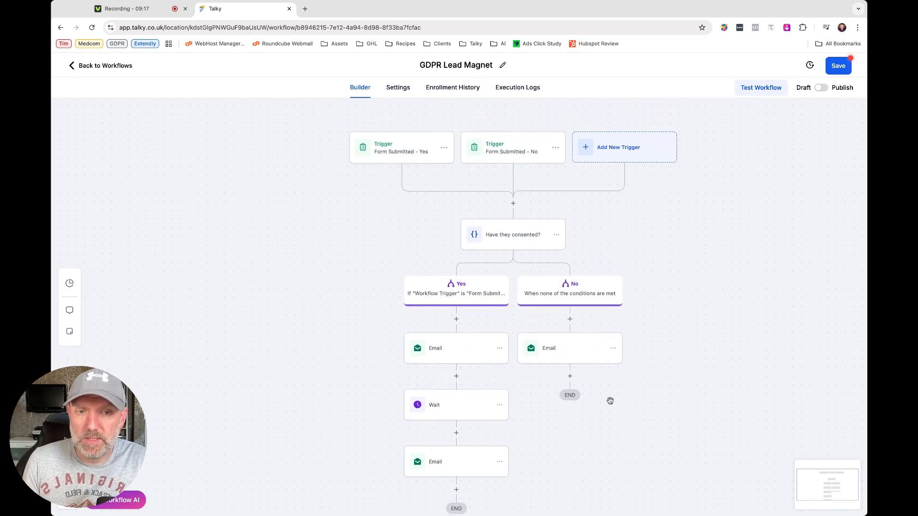
{"action": "scroll", "coordinate": [610, 401], "scroll_direction": "down", "scroll_amount": 2}
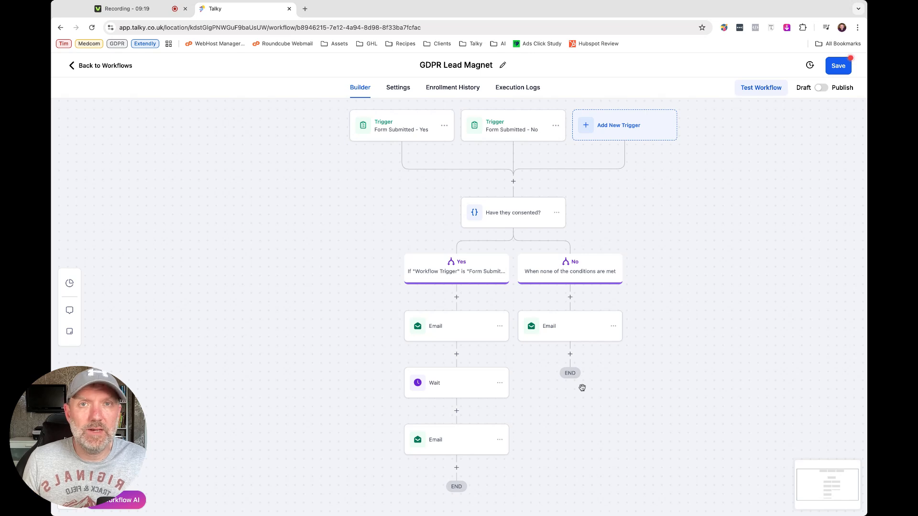